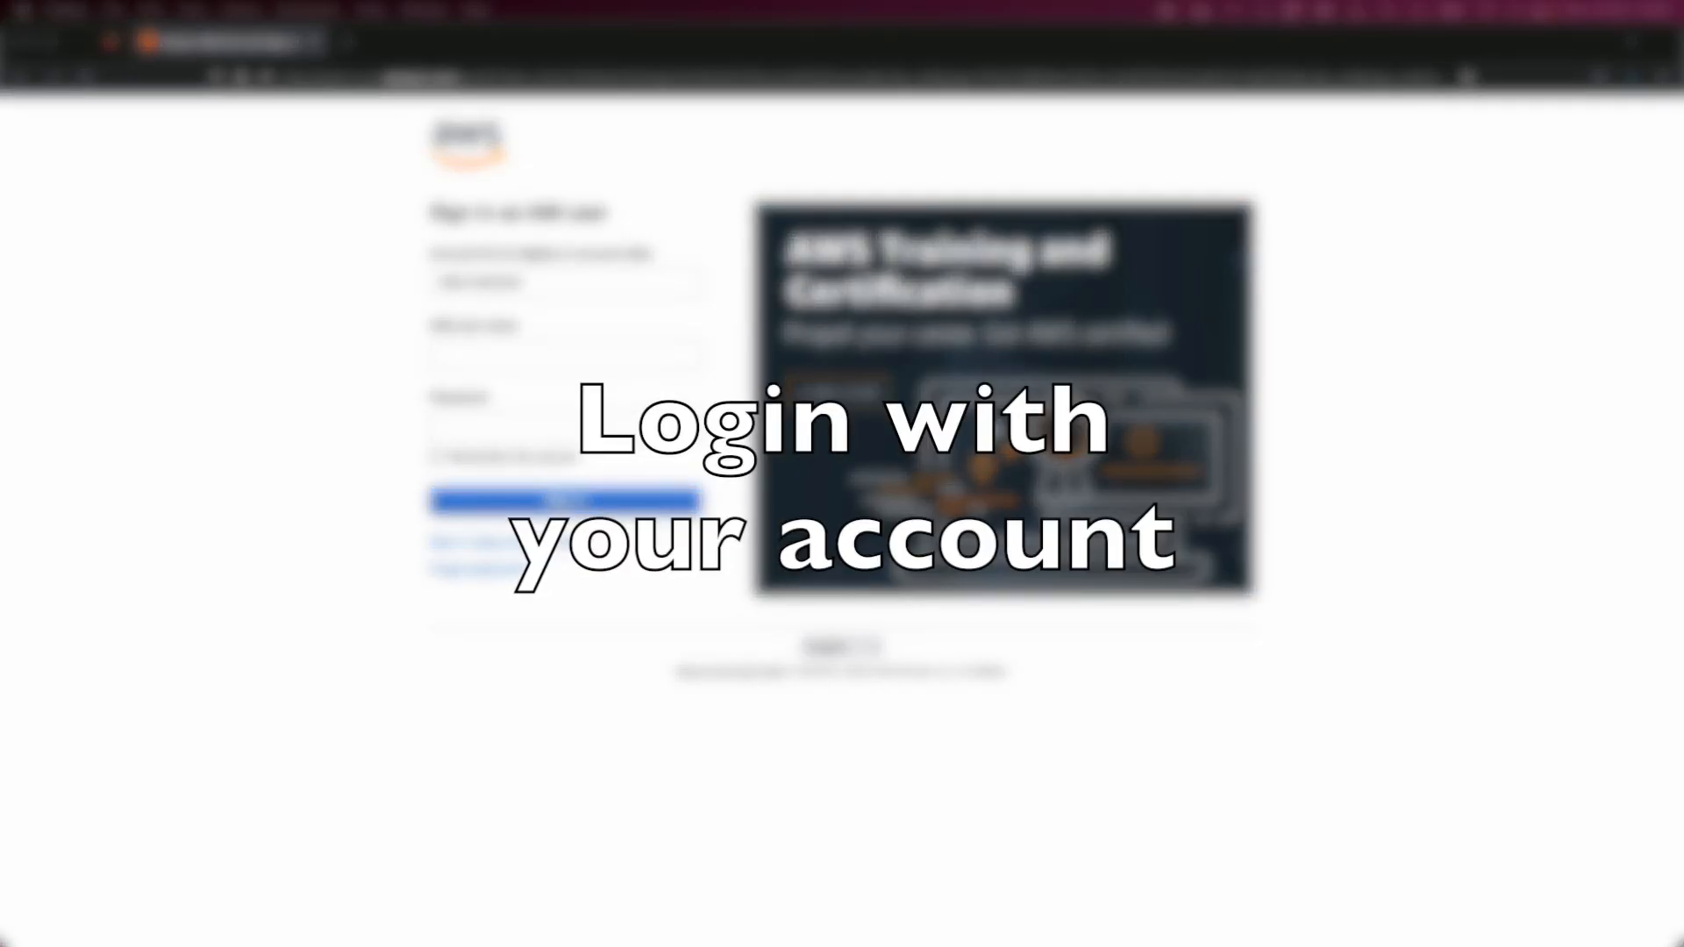
# - Sign in to AWS as an IAM user by entering the user name and account password, dismissing the browser's save-login prompt
pyautogui.click(542, 358)
pyautogui.click(478, 384)
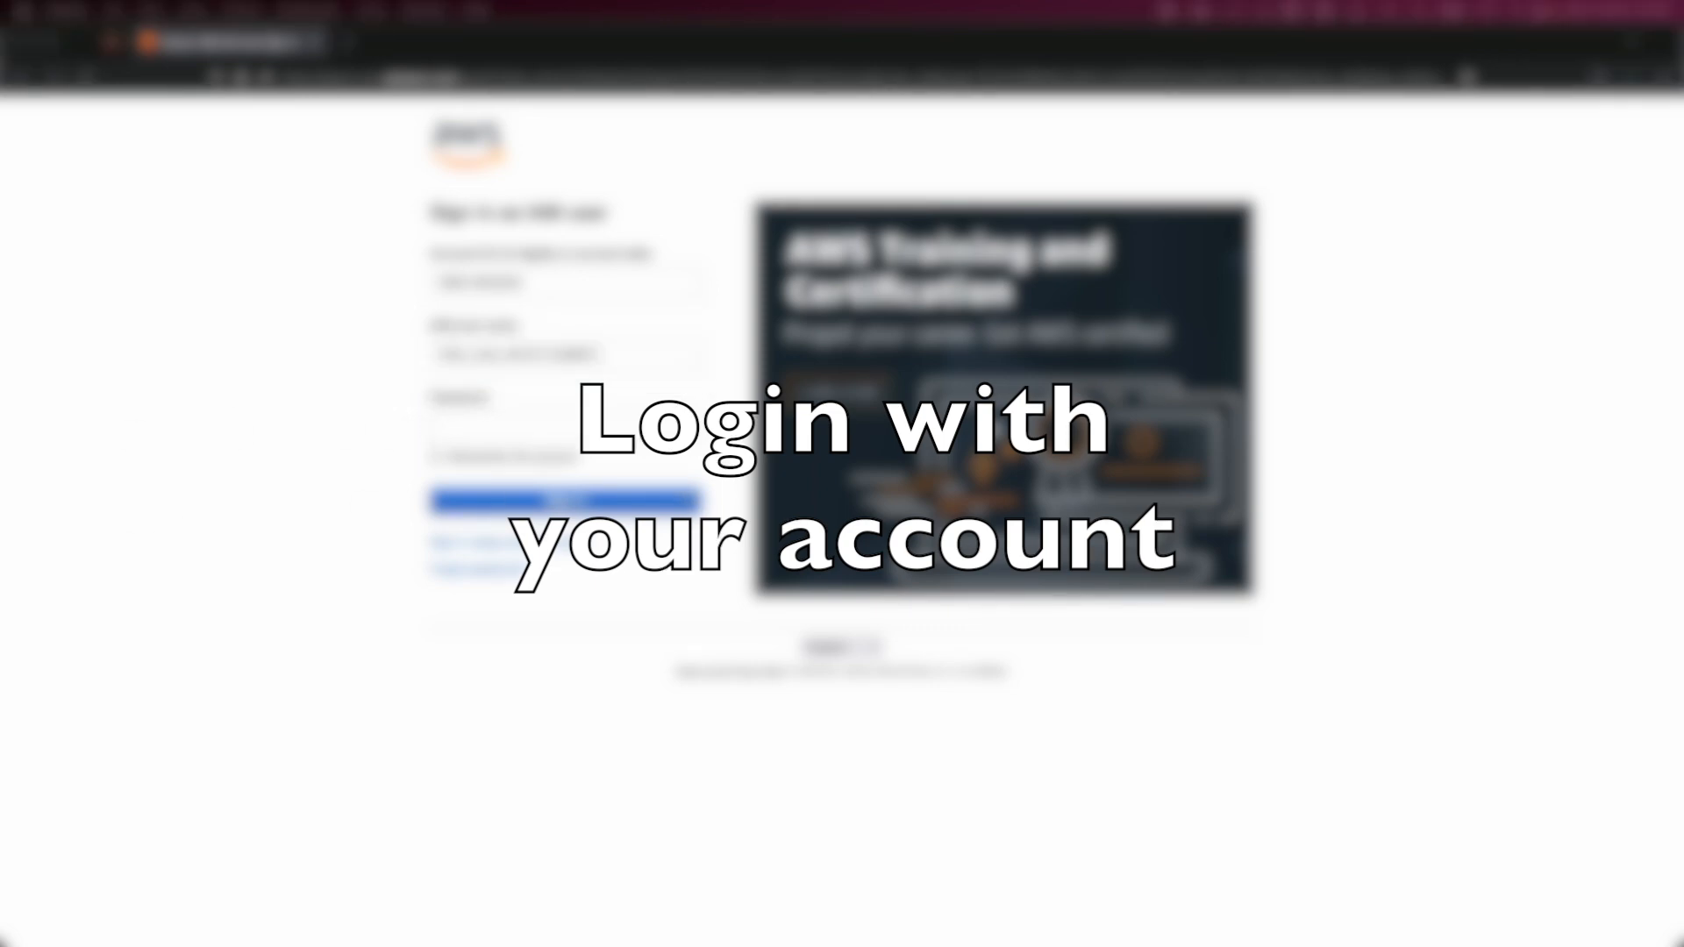
pyautogui.click(570, 430)
pyautogui.click(570, 430)
pyautogui.press('super+v')
pyautogui.click(579, 502)
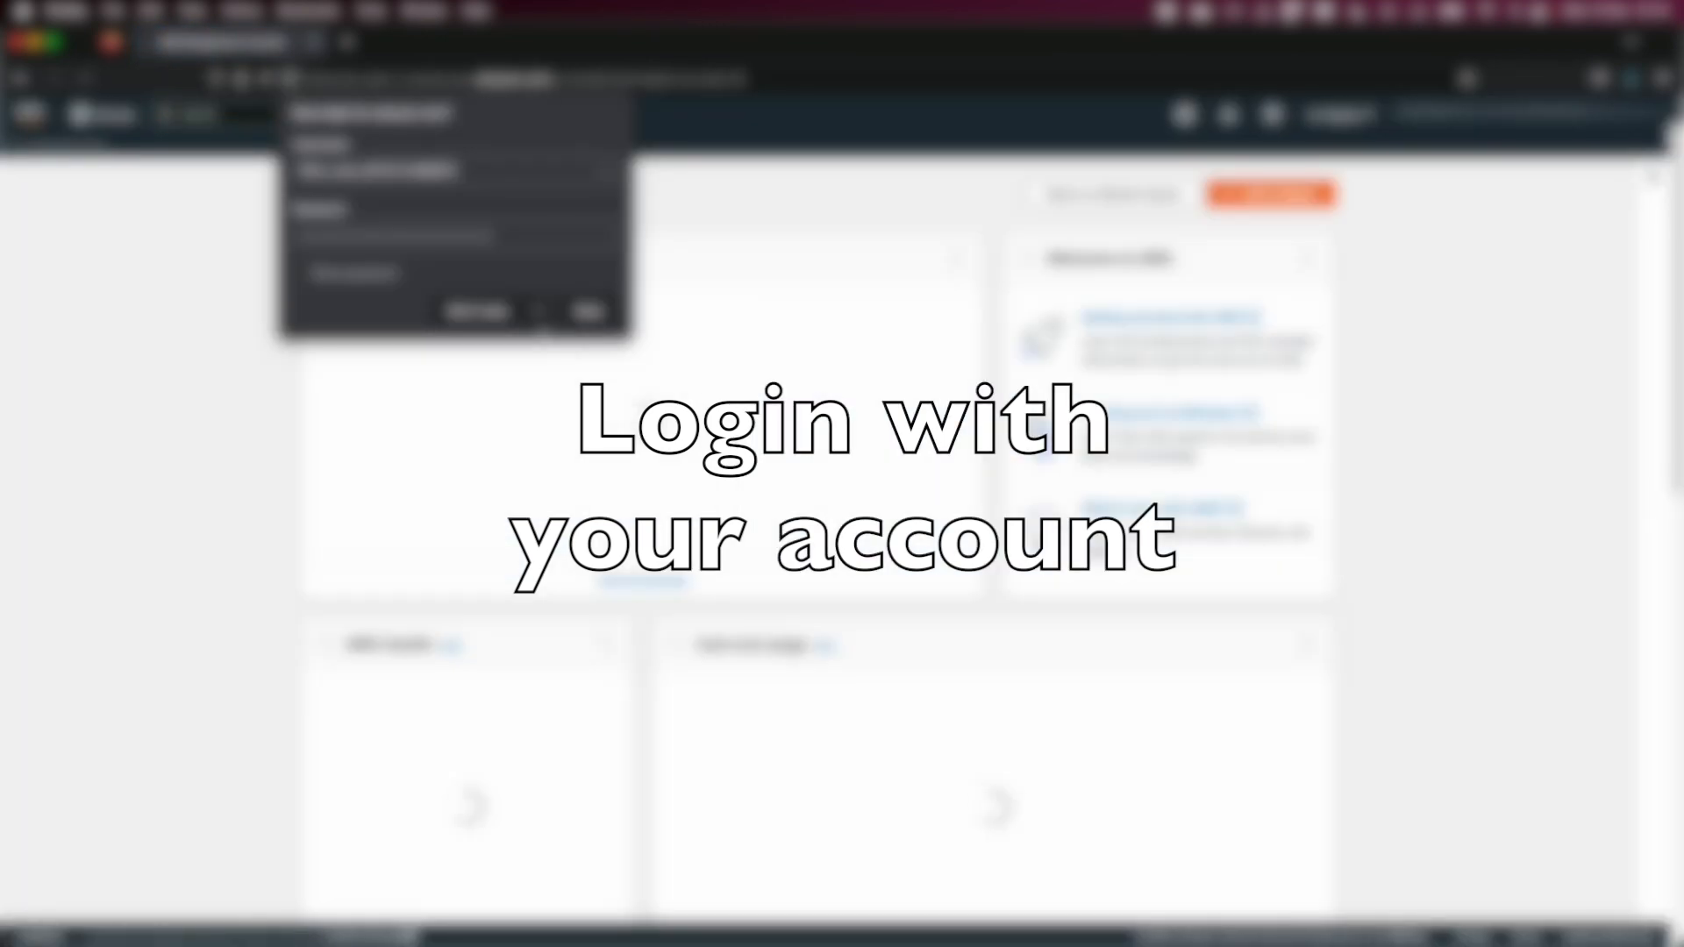
pyautogui.click(493, 314)
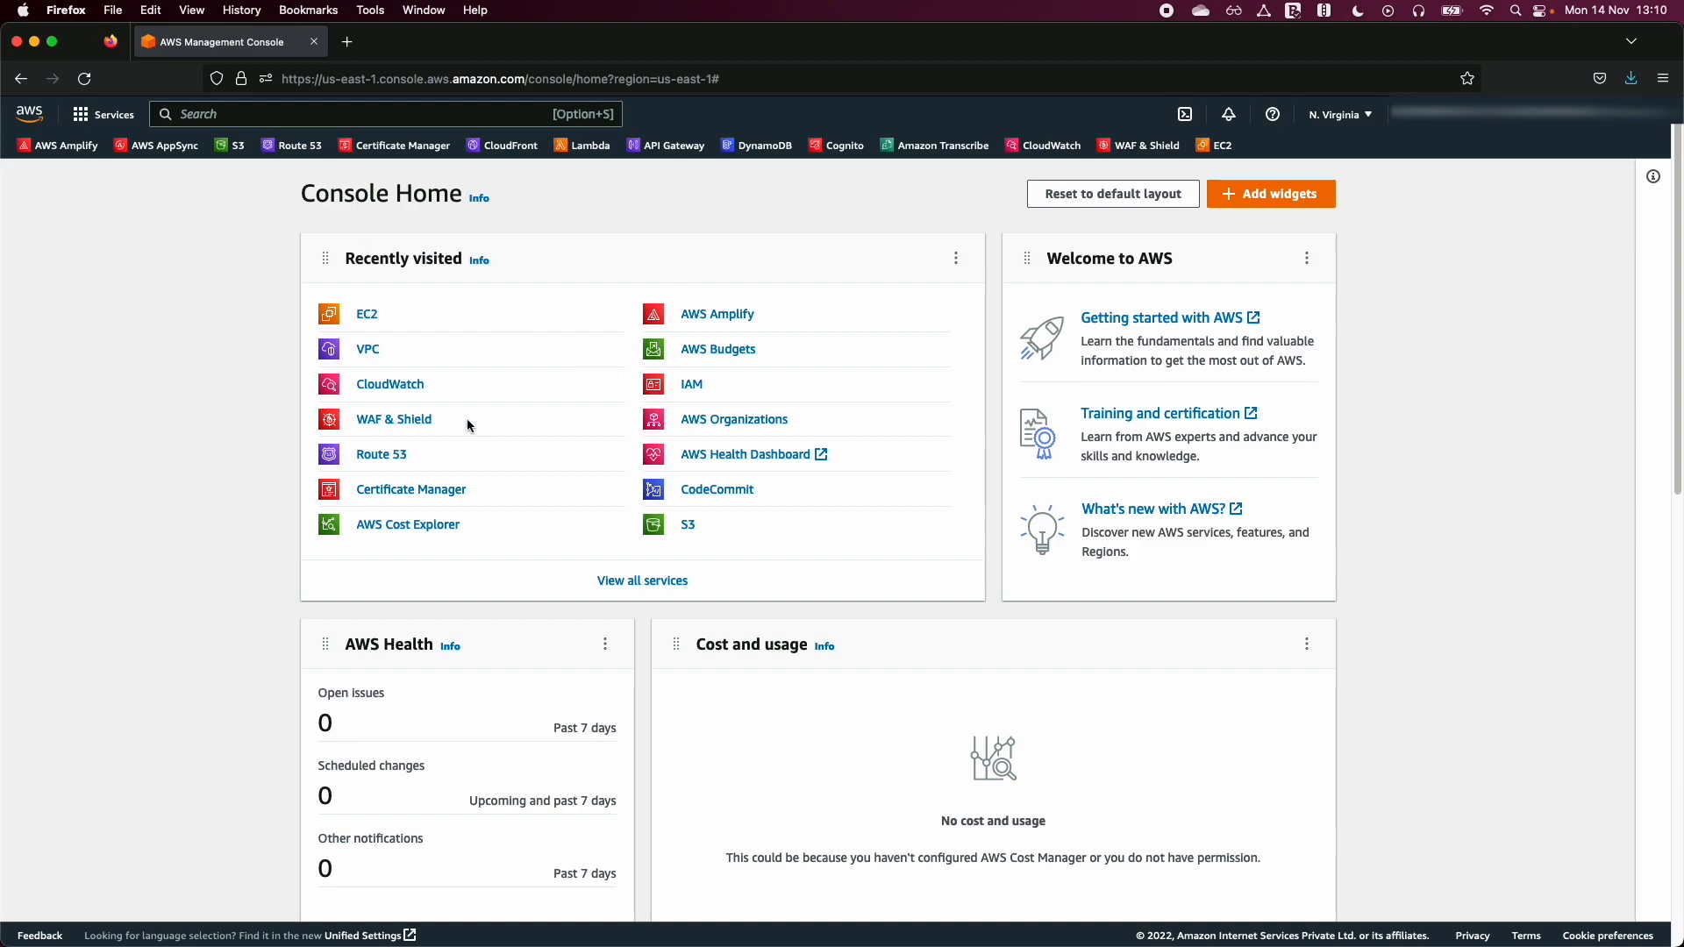
# - Start creating an S3 bucket named muralis-static-website in the US East (N. Virginia) us-east-1 region
pyautogui.click(233, 146)
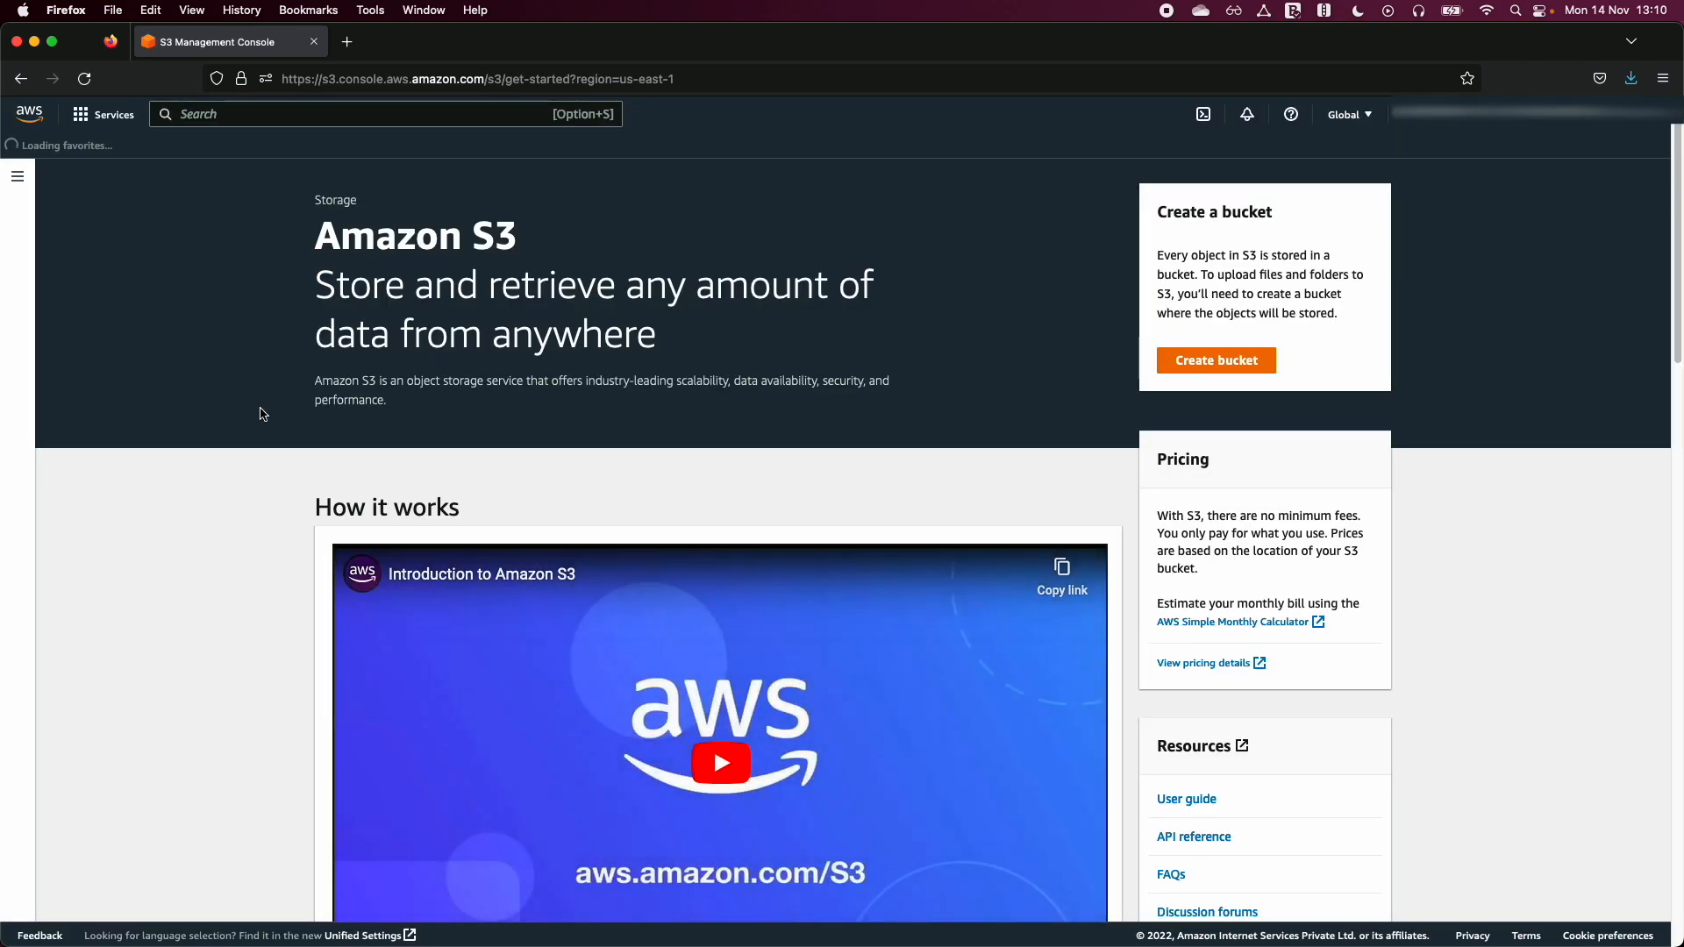
pyautogui.click(1245, 365)
pyautogui.click(277, 391)
pyautogui.write('mura')
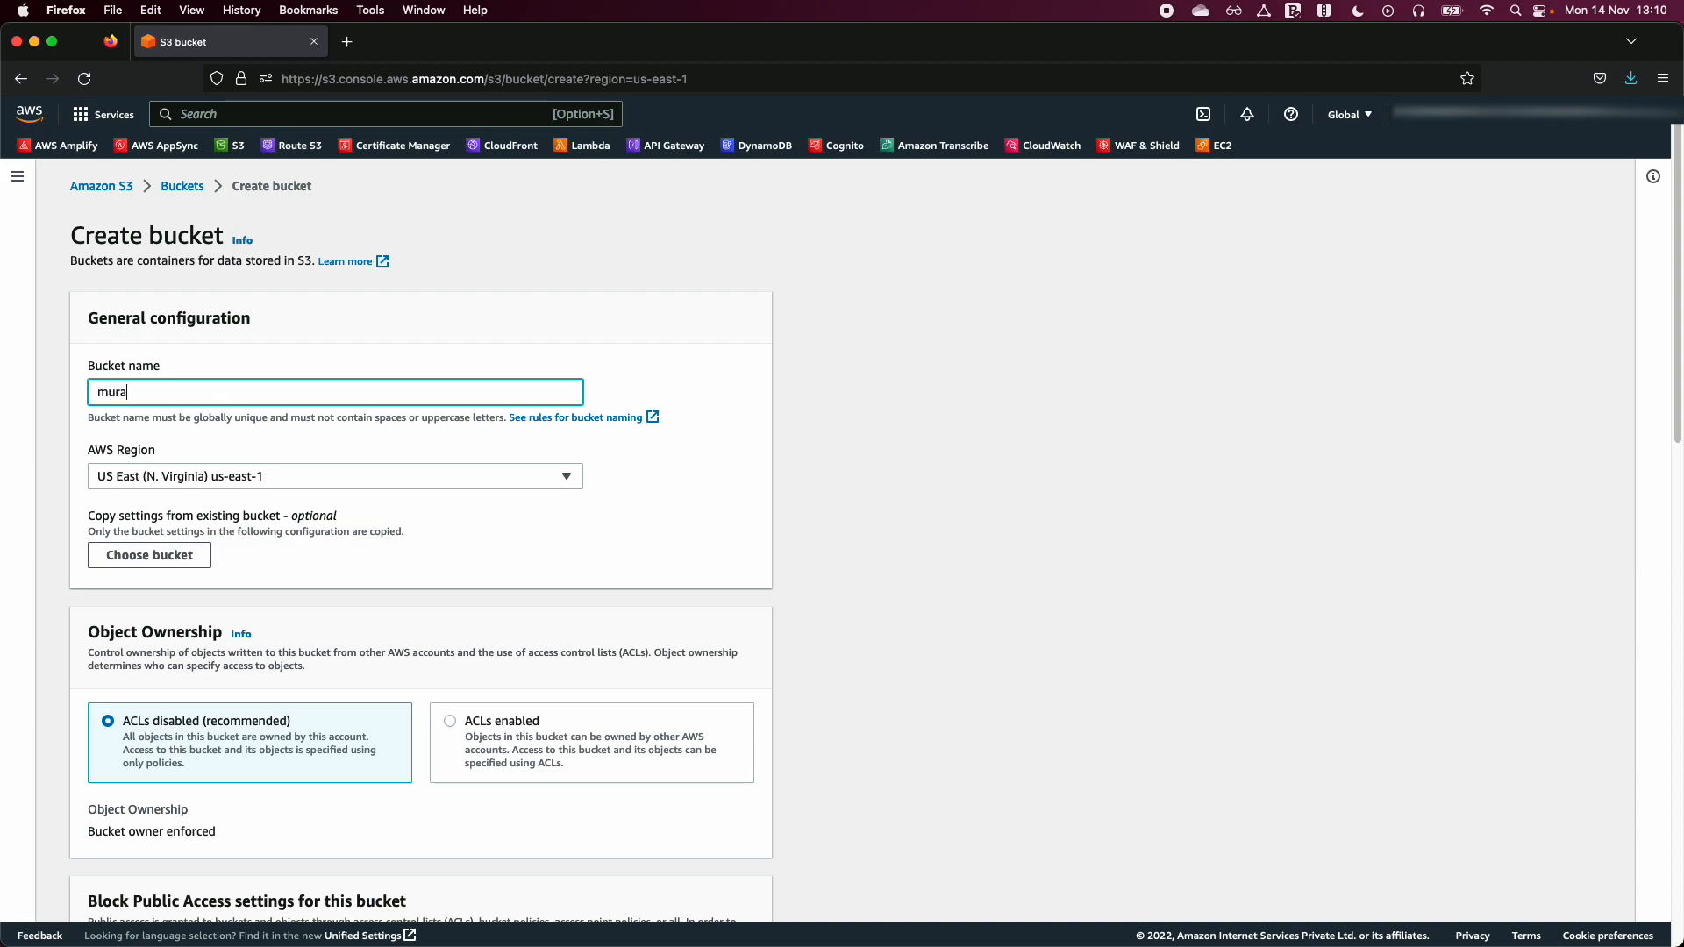
pyautogui.write('lis-static-website')
pyautogui.scroll(-15, 966, 776)
pyautogui.scroll(15, 966, 779)
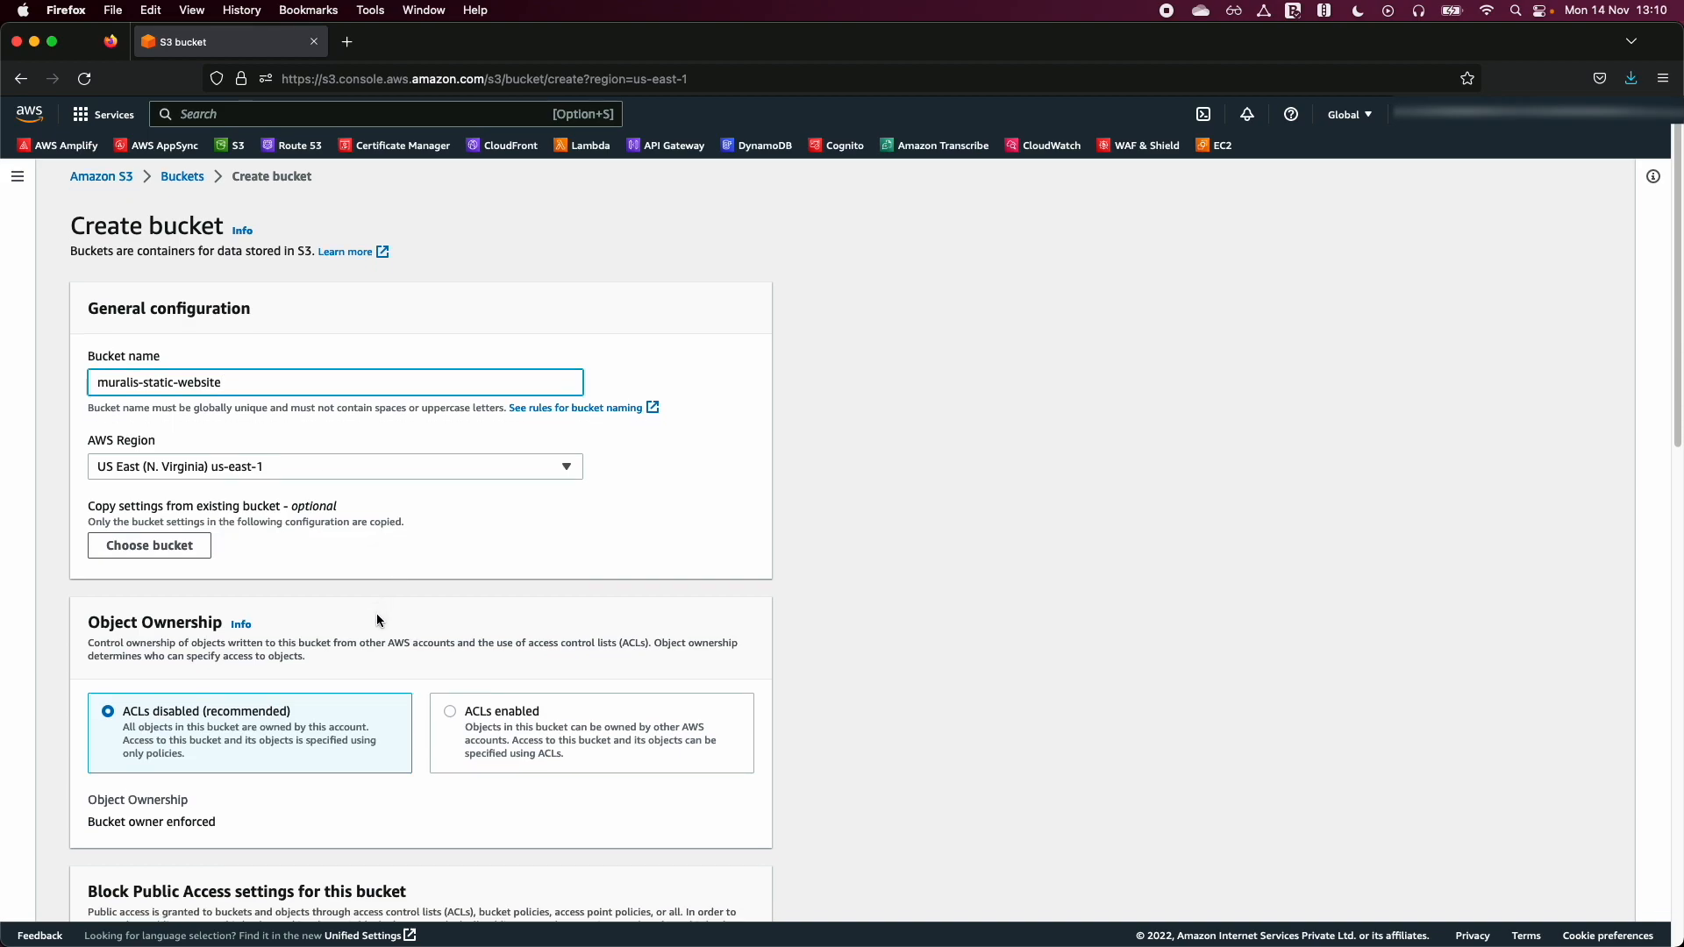
# - Turn off Block all public access, acknowledge that the bucket's objects might become public, and create the bucket
pyautogui.scroll(-4, 378, 620)
pyautogui.scroll(-3, 192, 780)
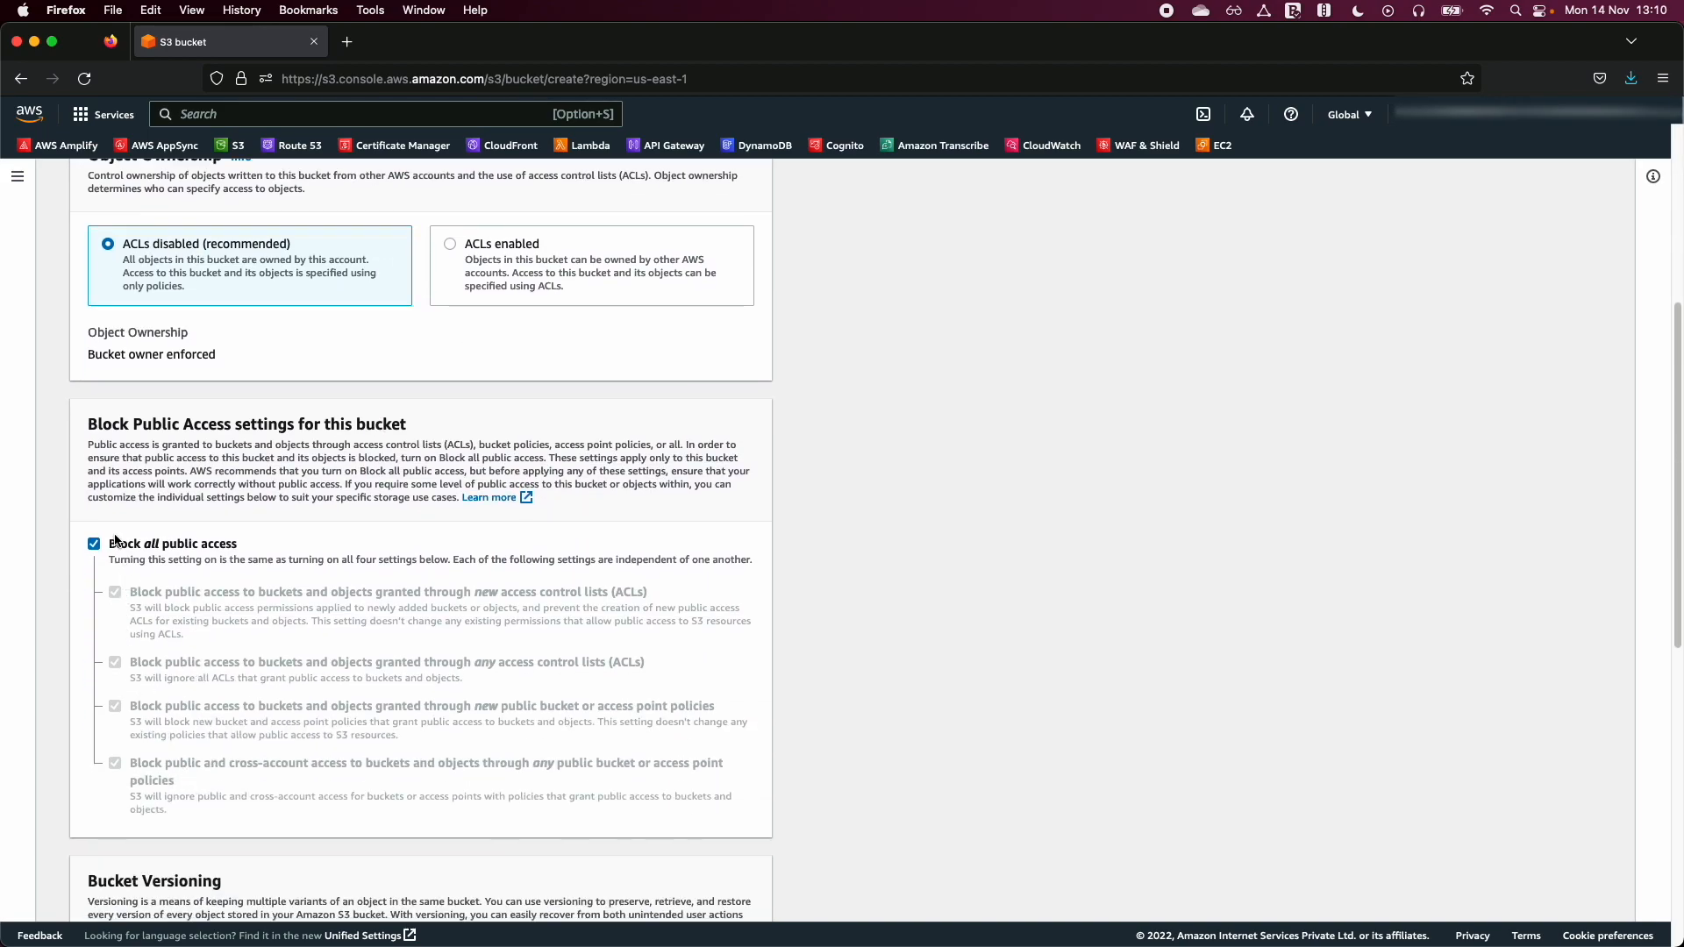
pyautogui.click(95, 544)
pyautogui.scroll(-2, 116, 549)
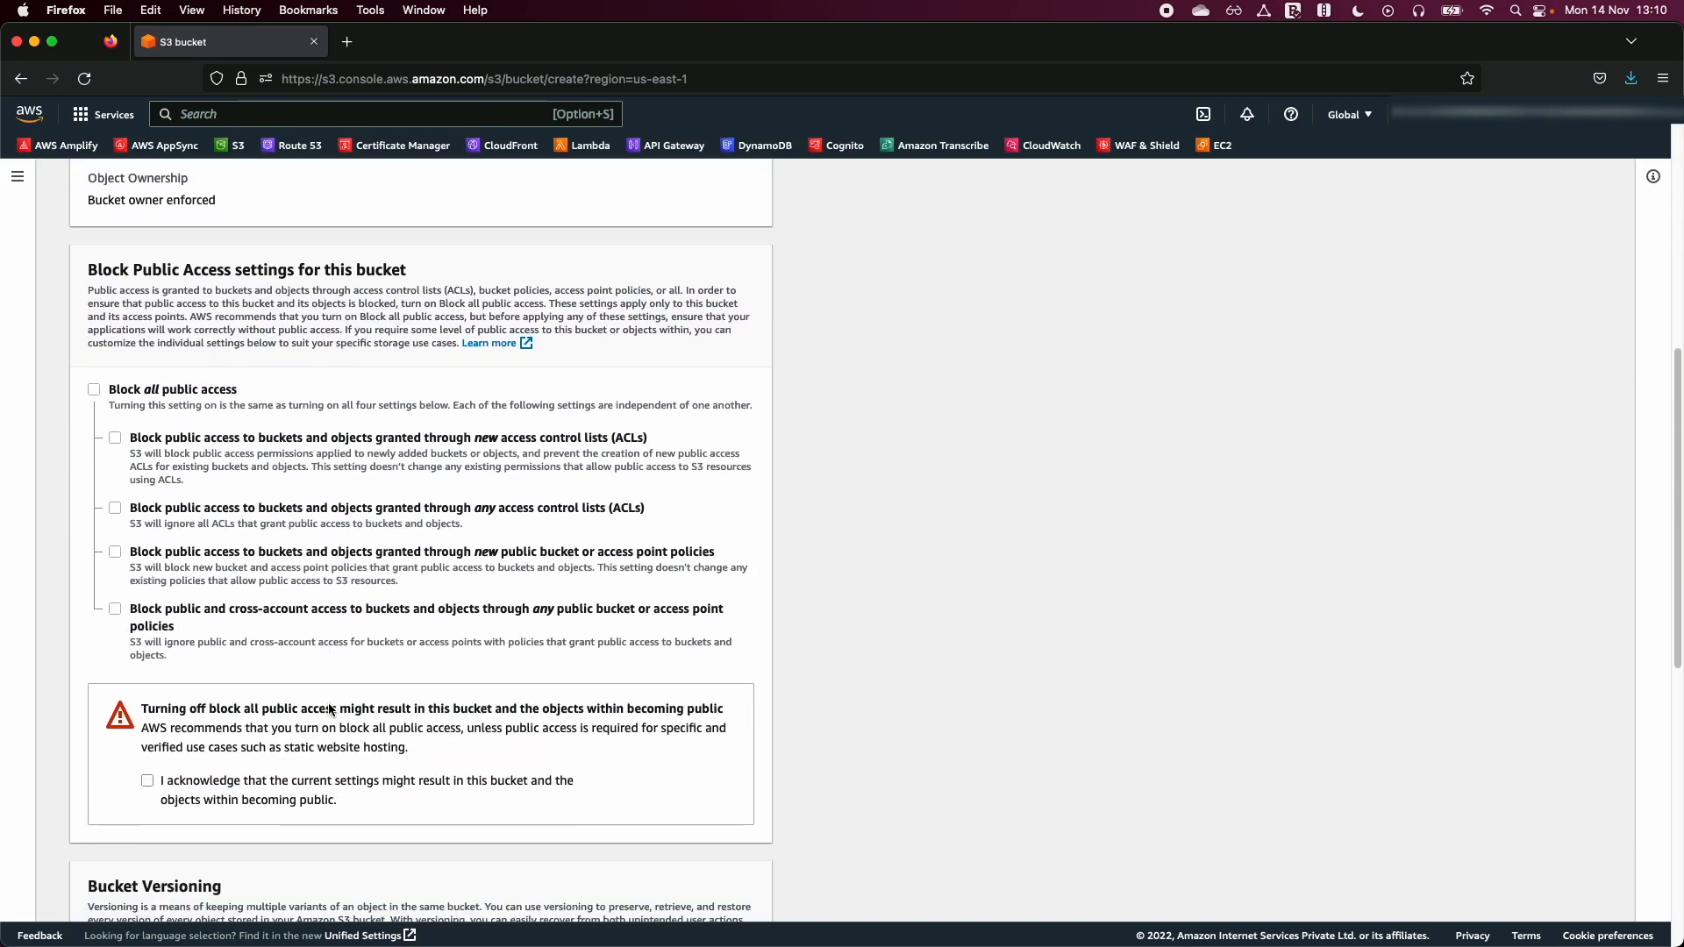
pyautogui.scroll(-2, 175, 544)
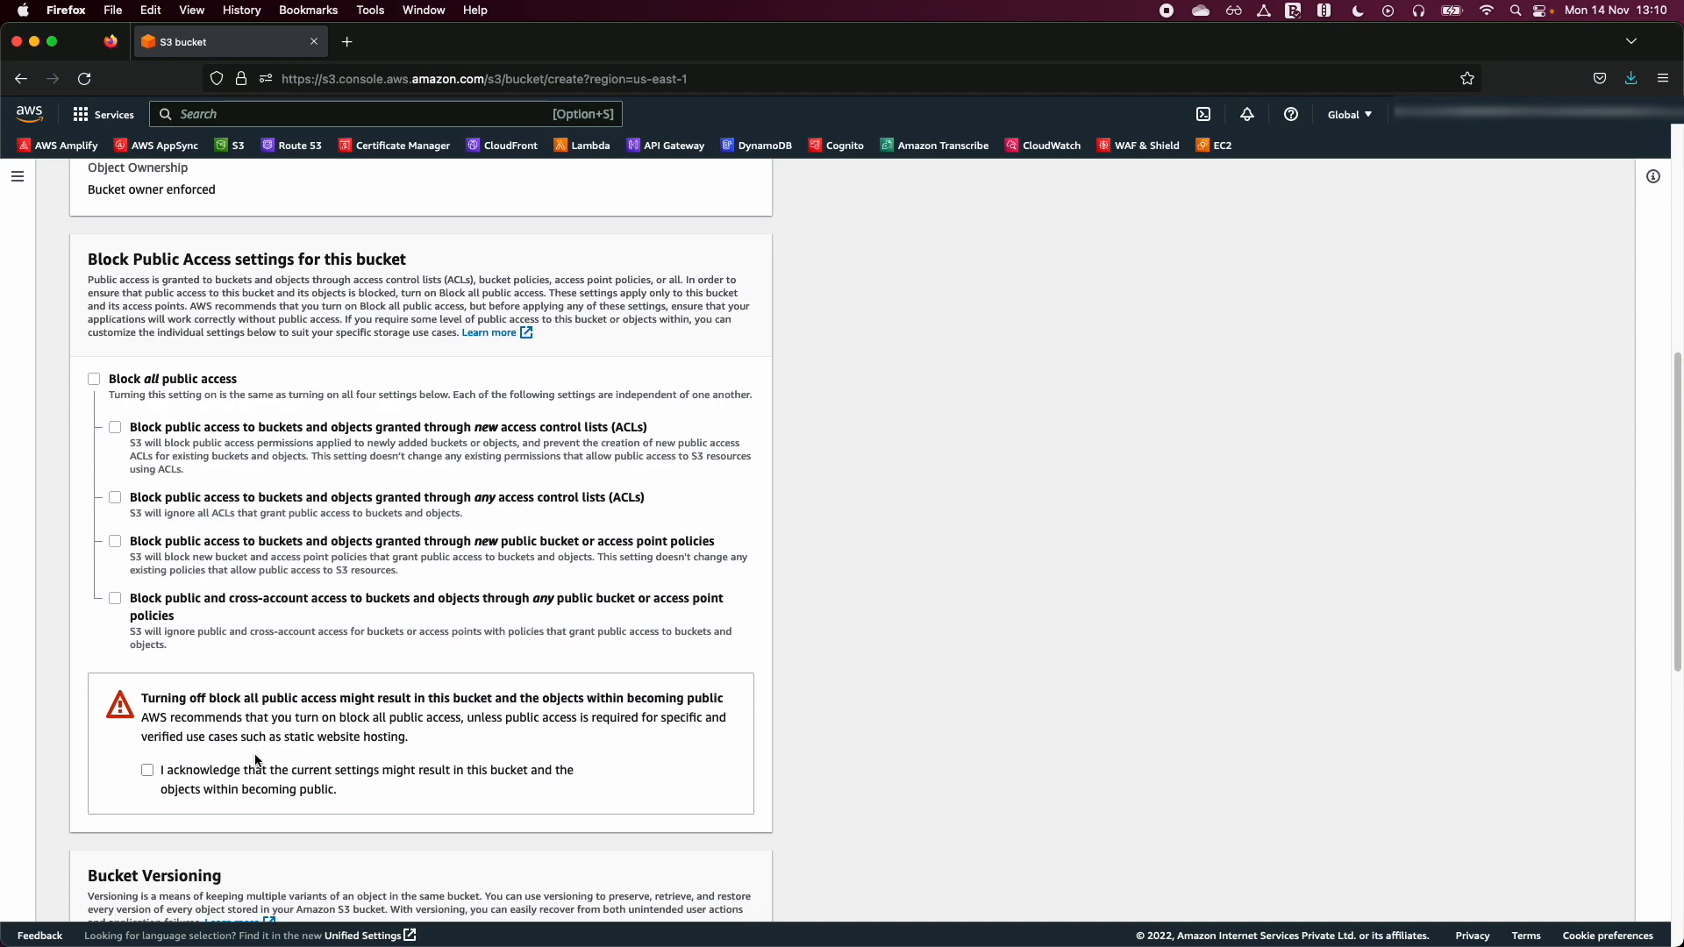
pyautogui.click(147, 626)
pyautogui.scroll(-7, 392, 800)
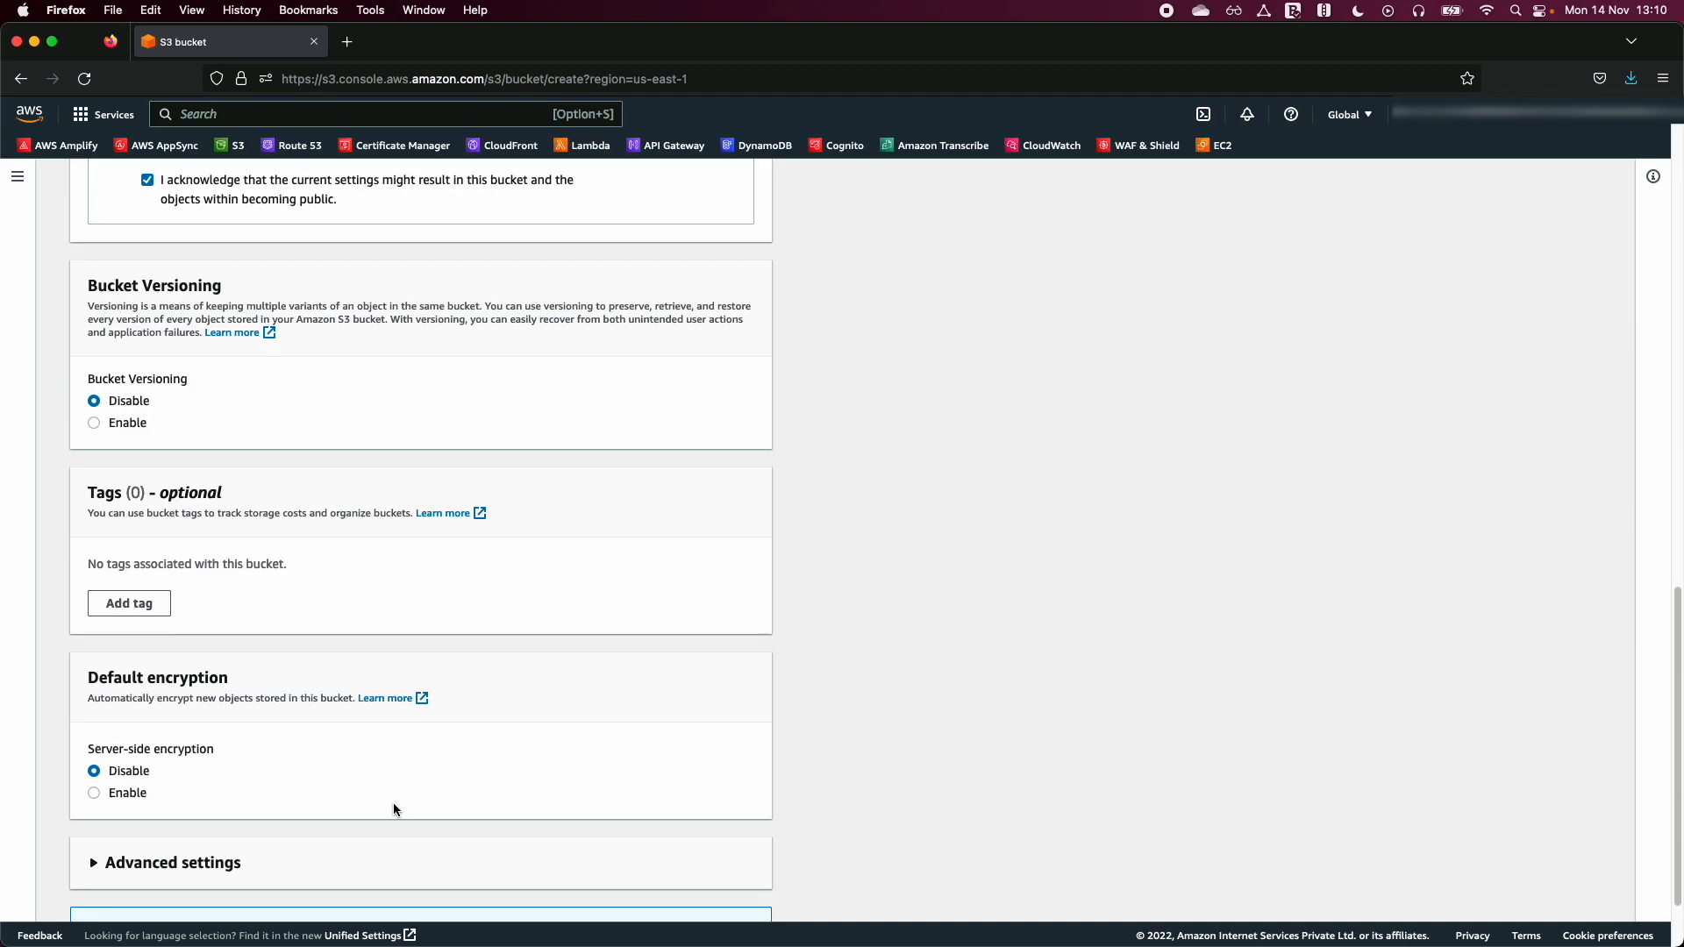
pyautogui.click(688, 892)
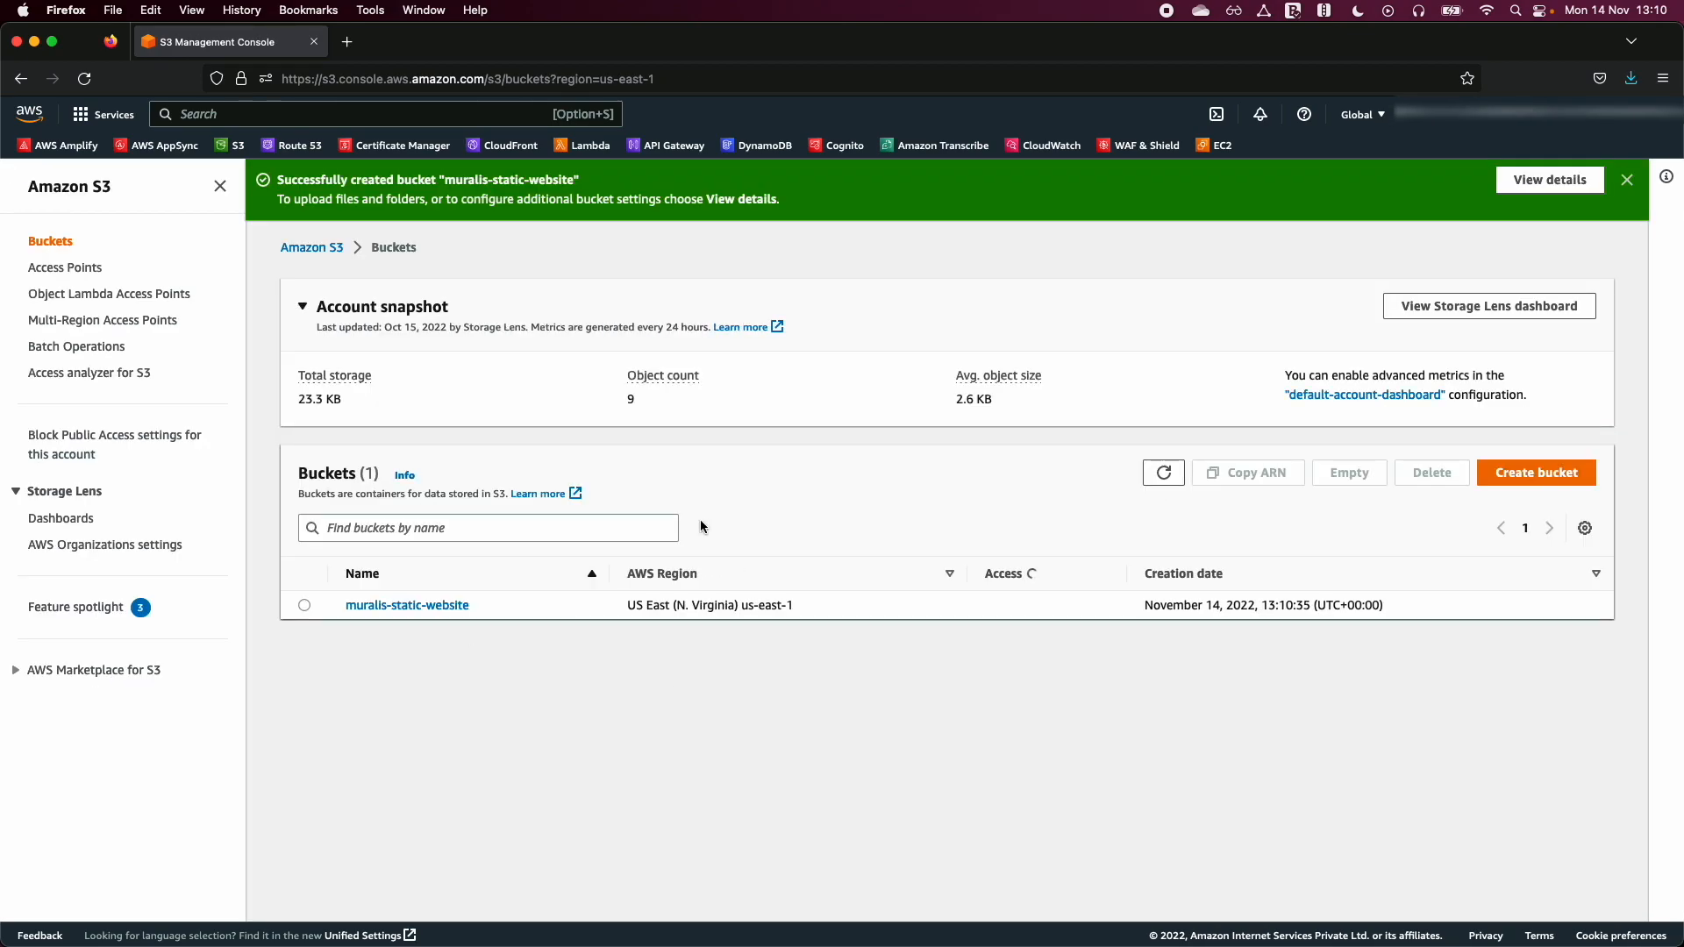
# - Open the muralis-static-website bucket and add error.html and index.html from the local computer to a new upload
pyautogui.click(430, 607)
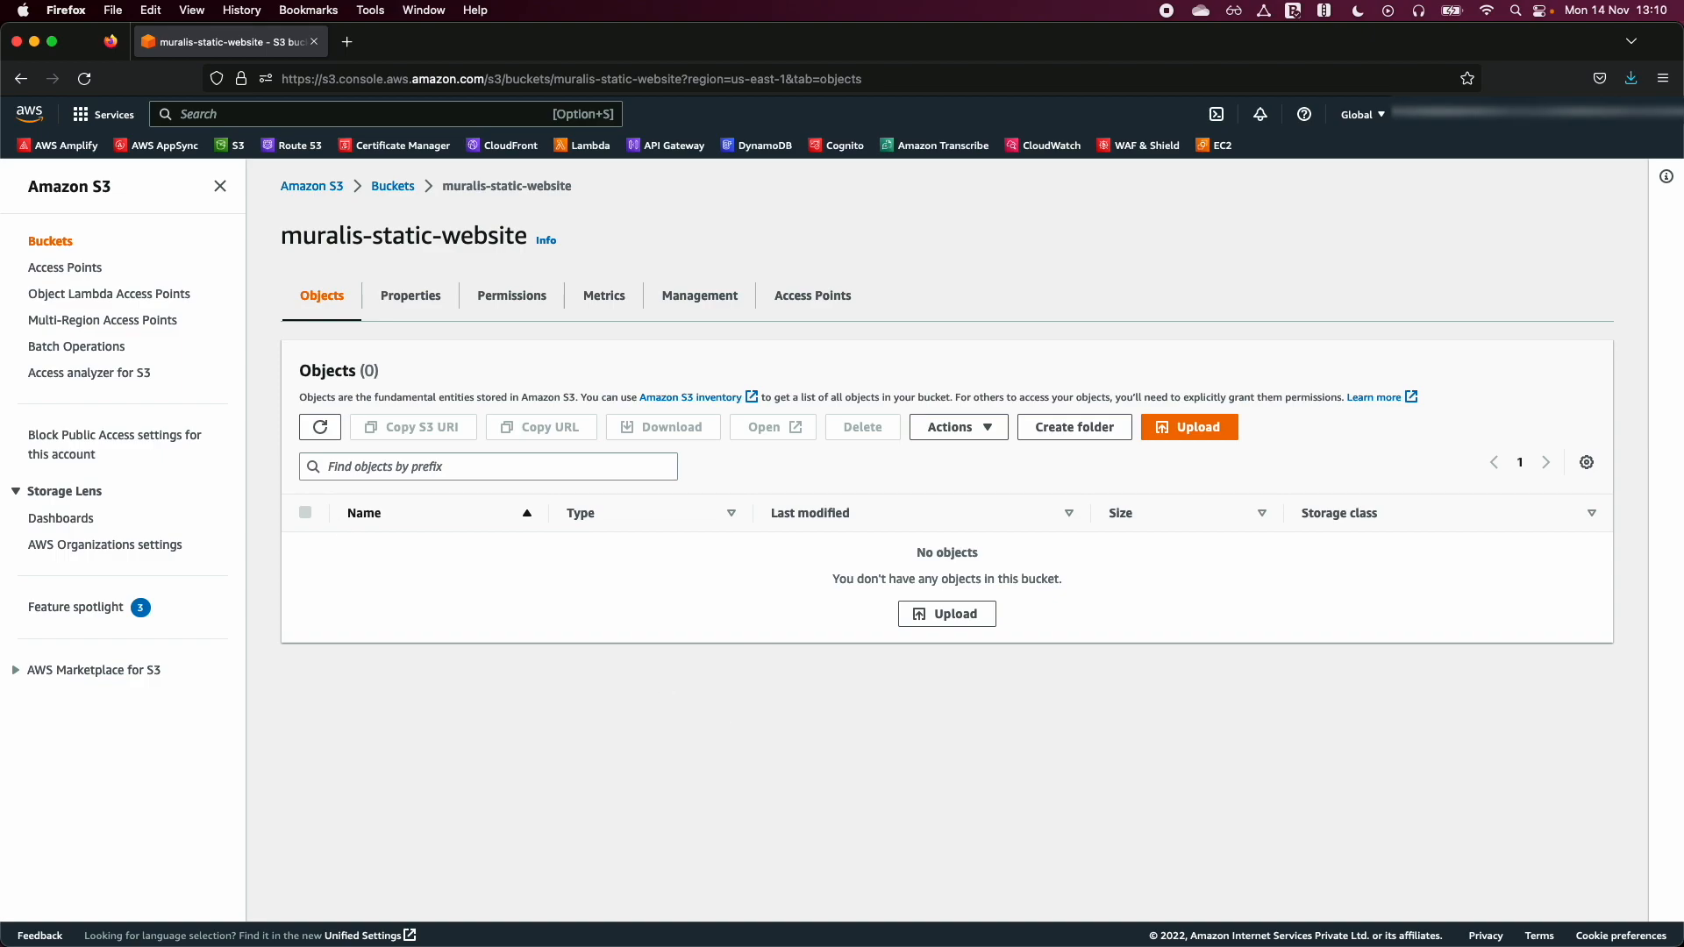
pyautogui.press('super+Tab')
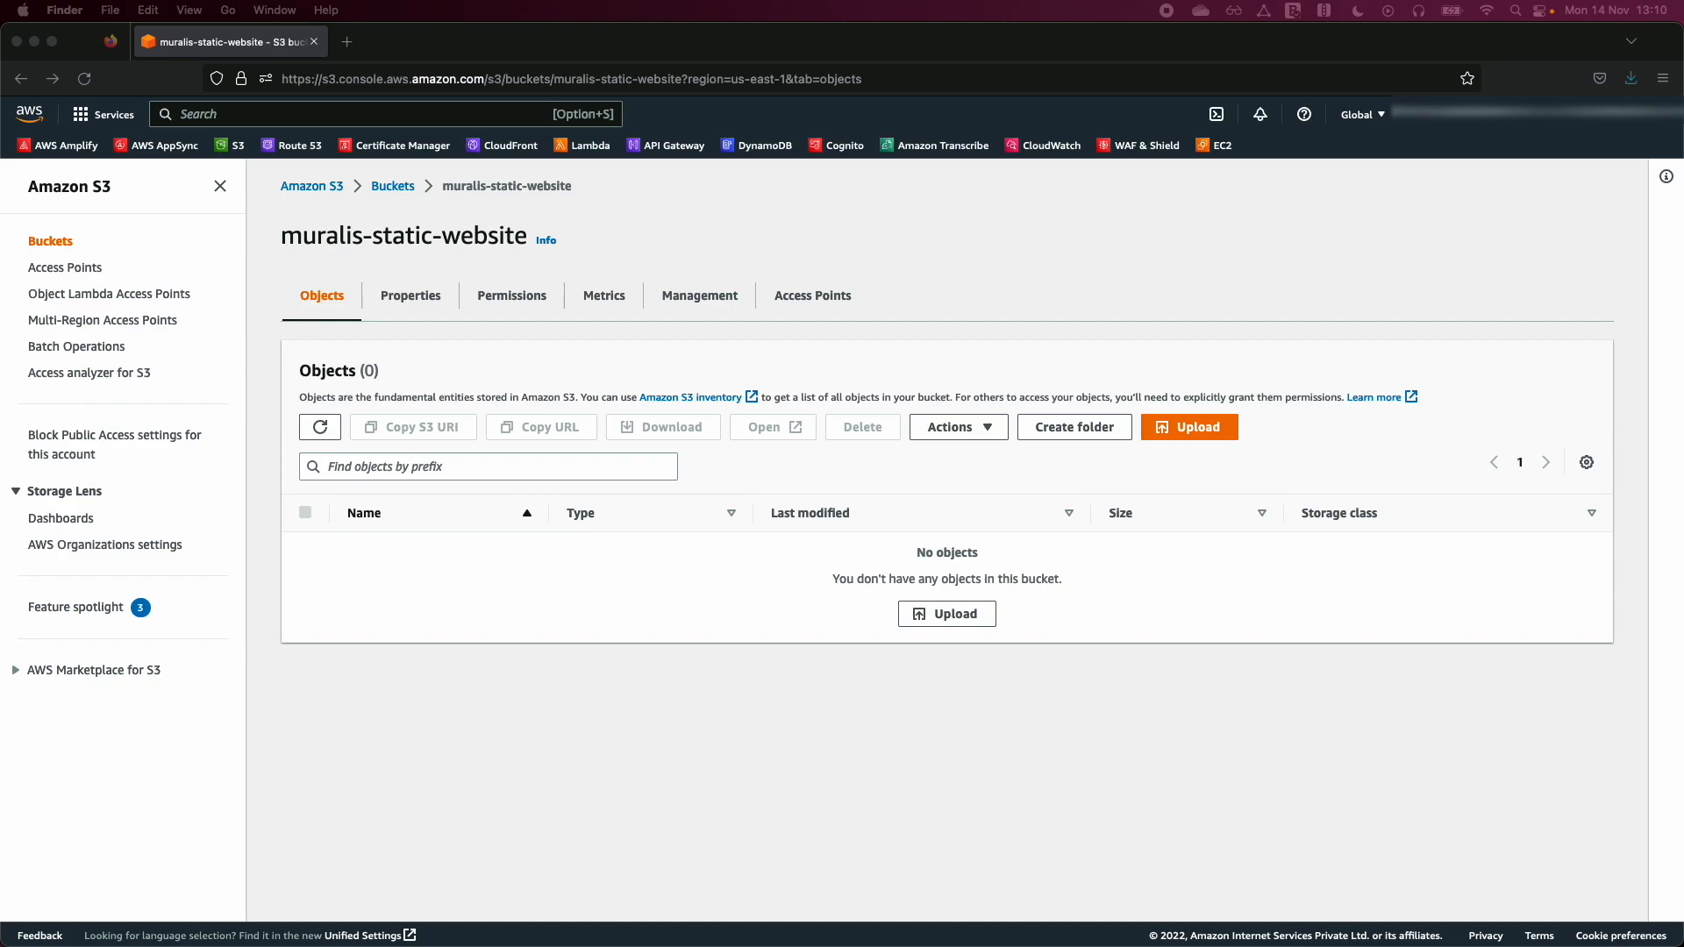
pyautogui.click(648, 801)
pyautogui.click(943, 616)
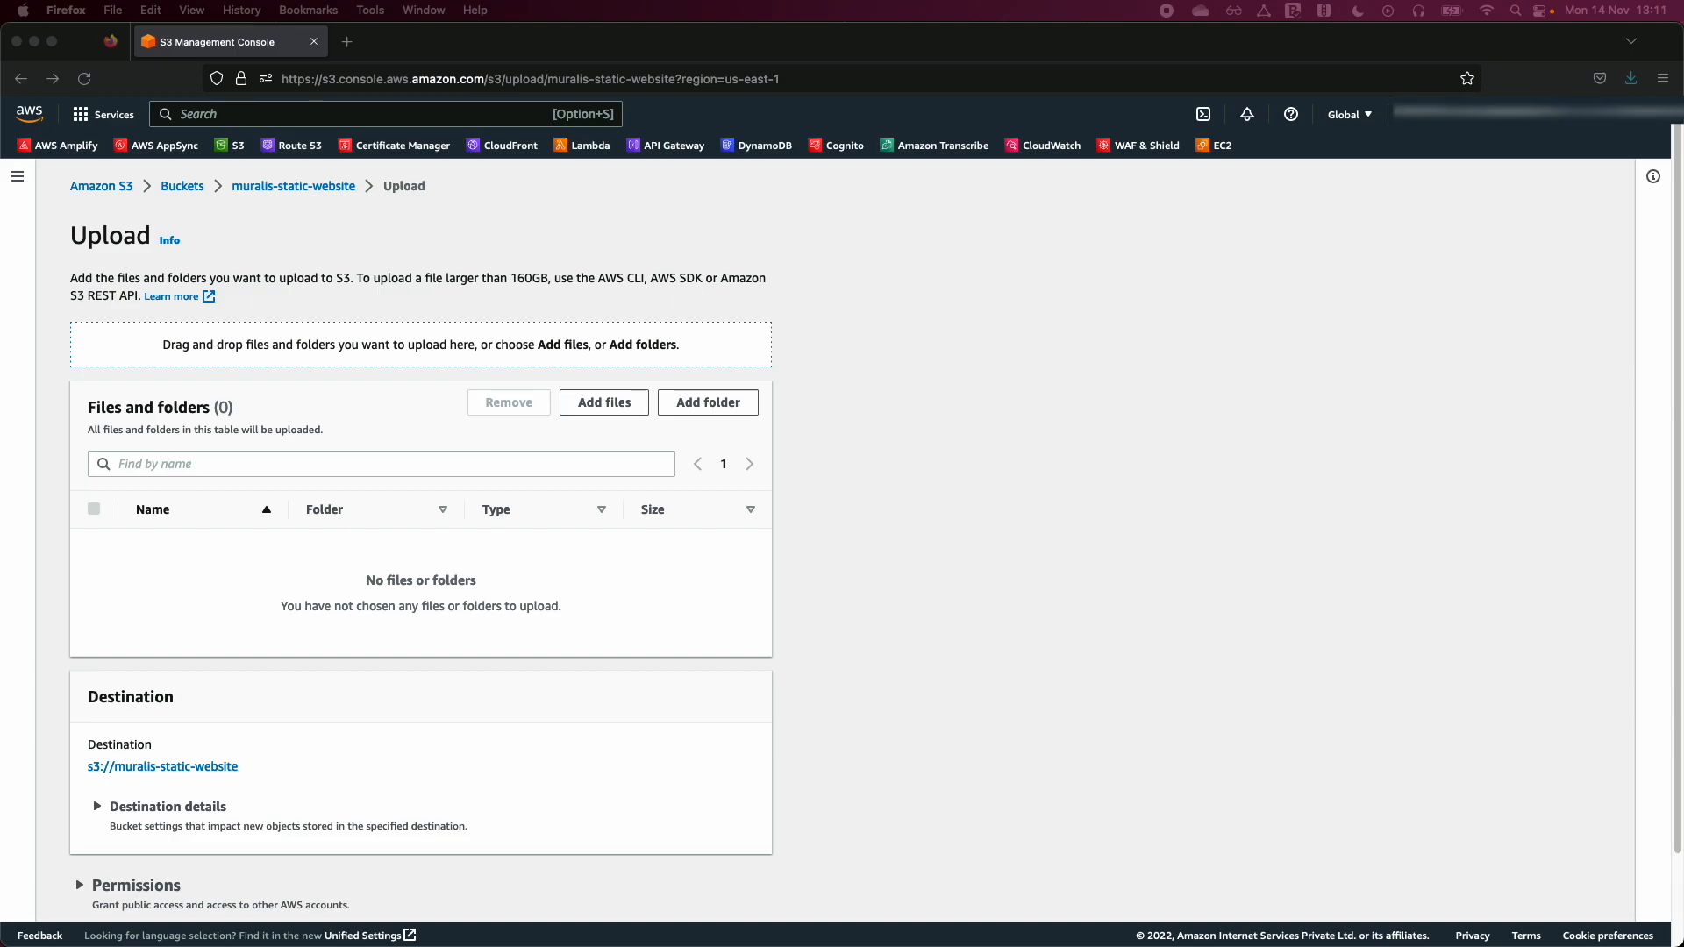
pyautogui.moveTo(0, 570); pyautogui.dragTo(526, 602)
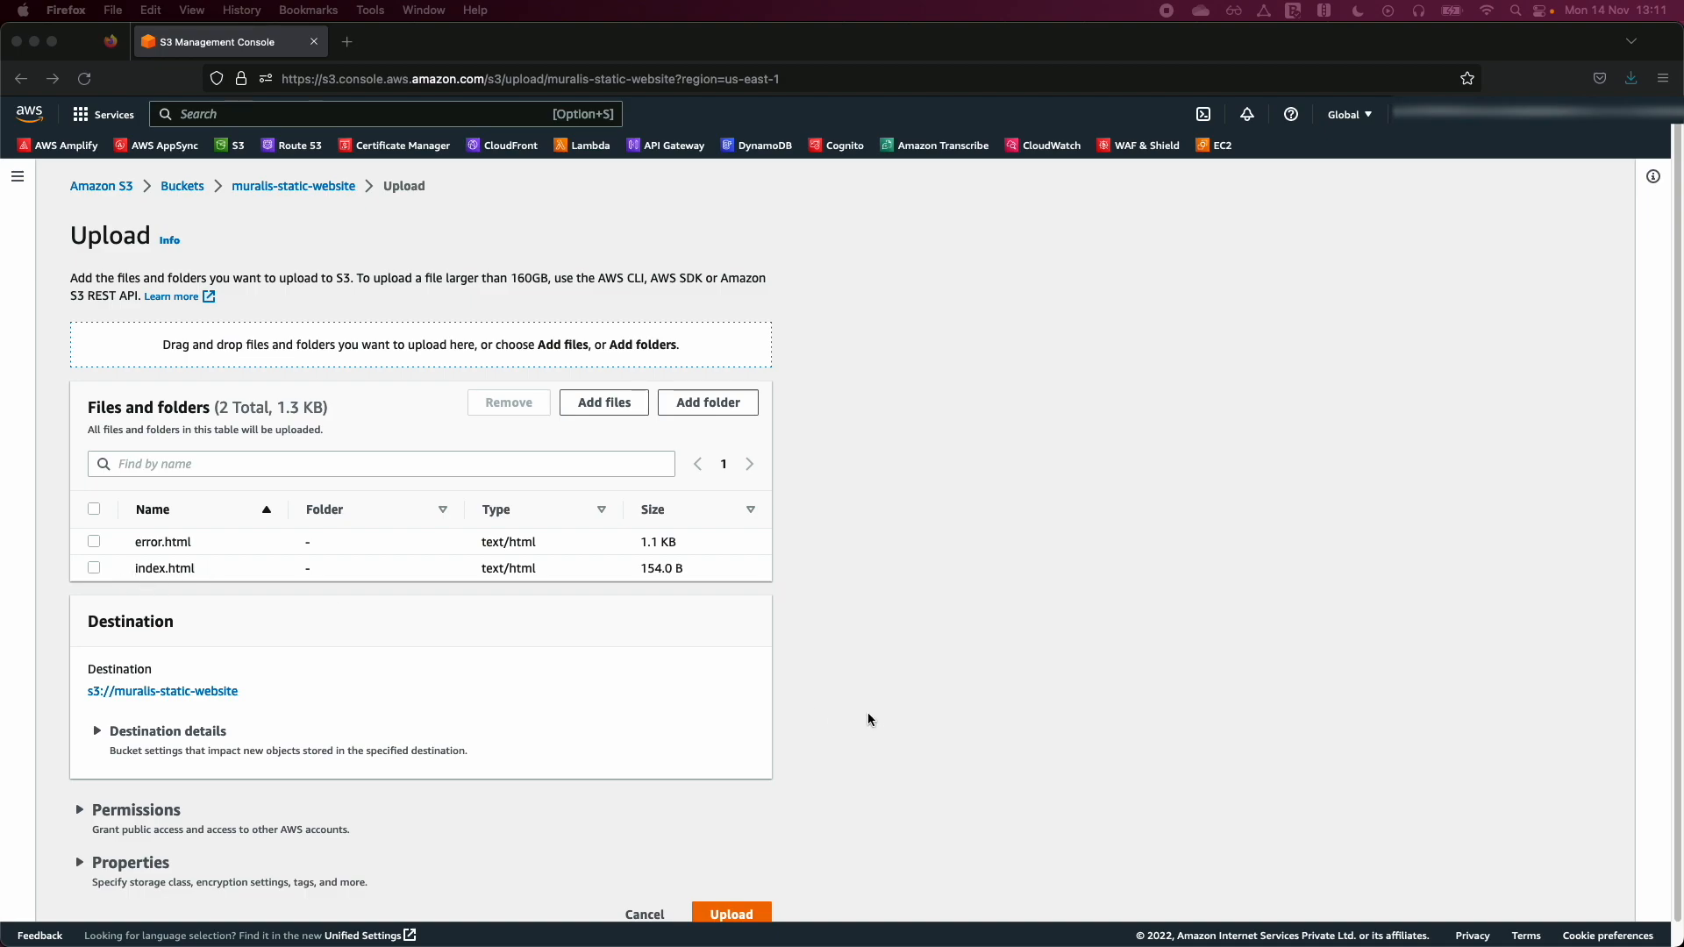
# - Upload the two added HTML files to the bucket and close the upload status page
pyautogui.click(950, 719)
pyautogui.scroll(-1, 614, 720)
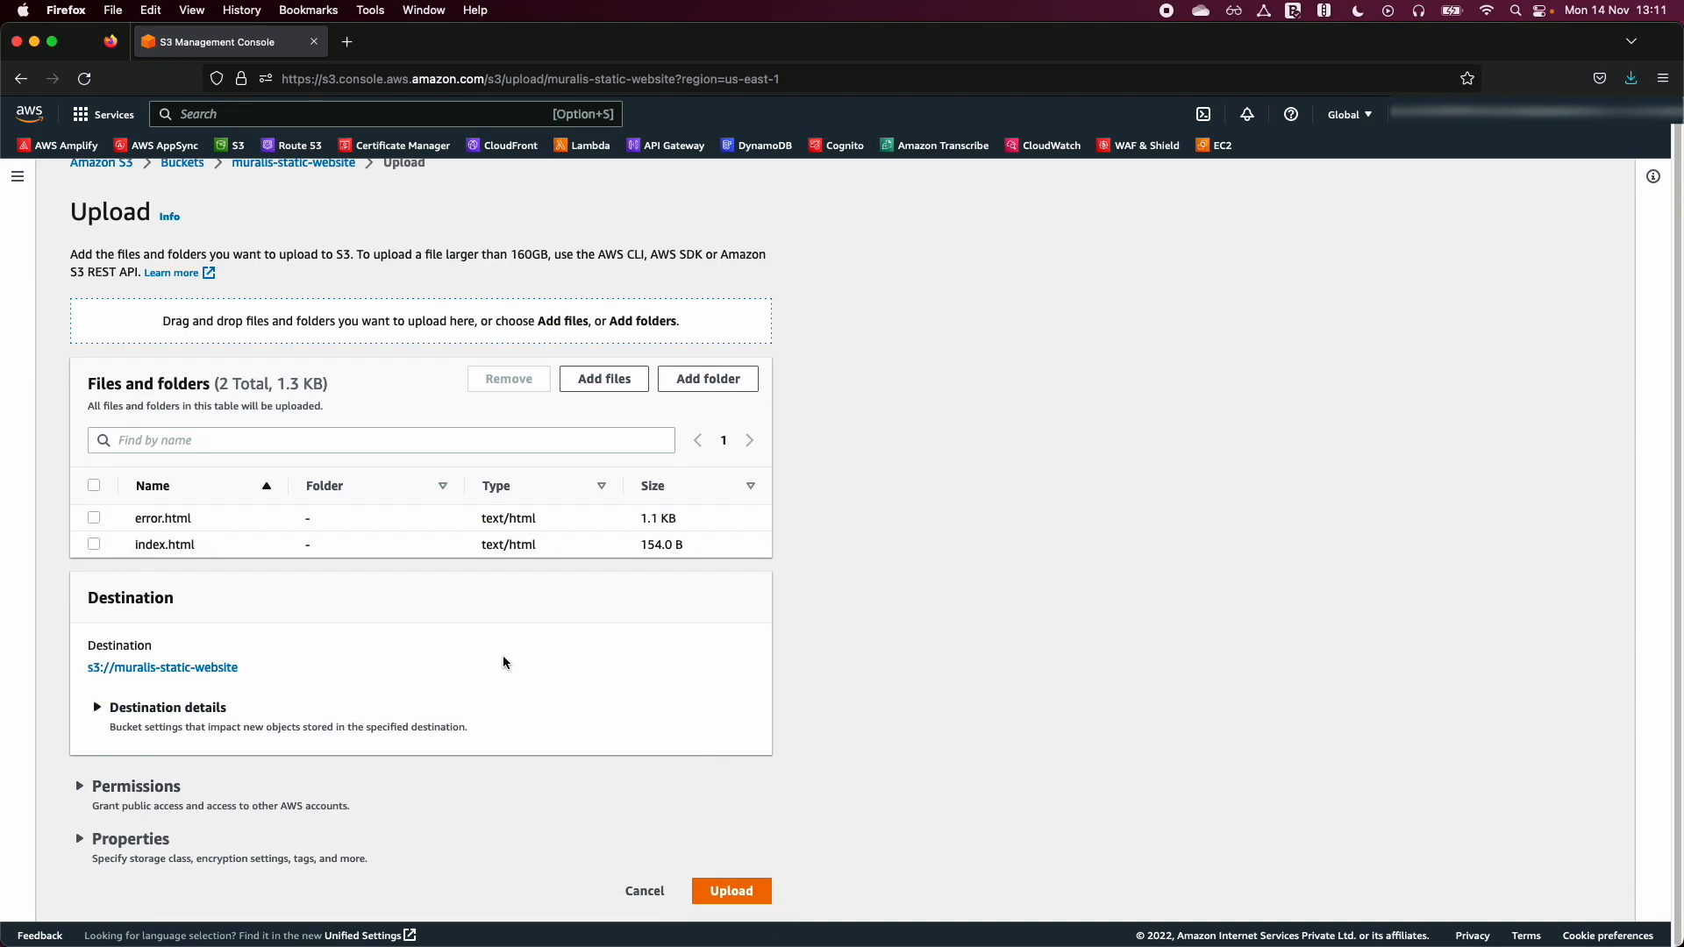
pyautogui.click(752, 891)
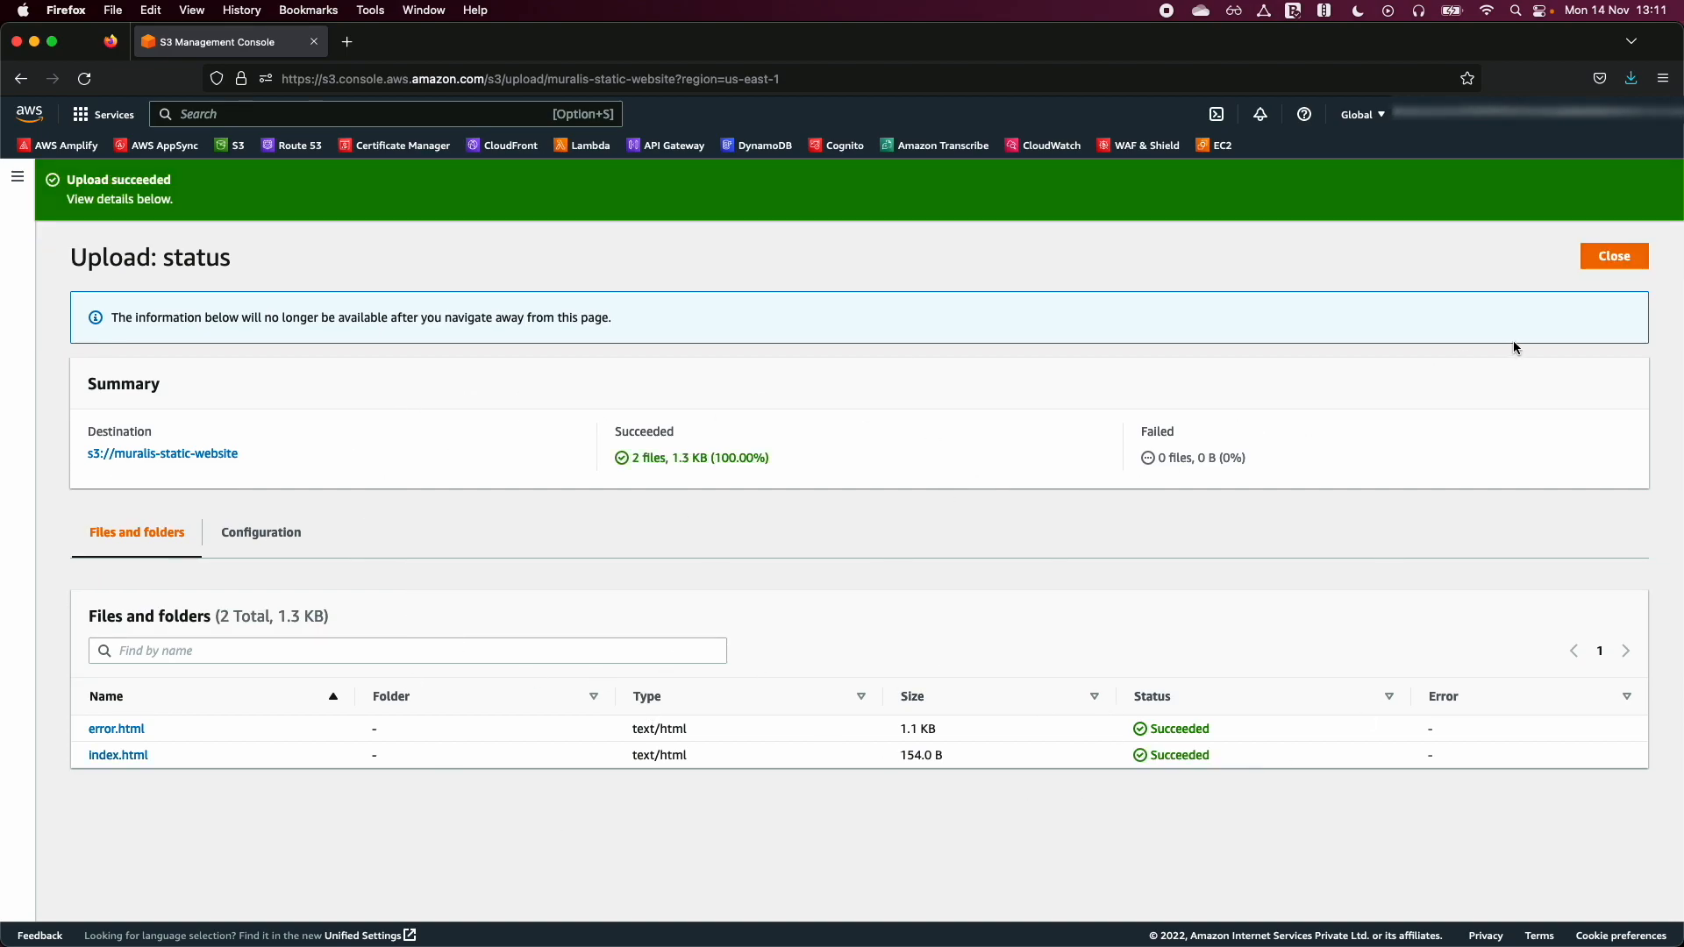
pyautogui.click(1614, 257)
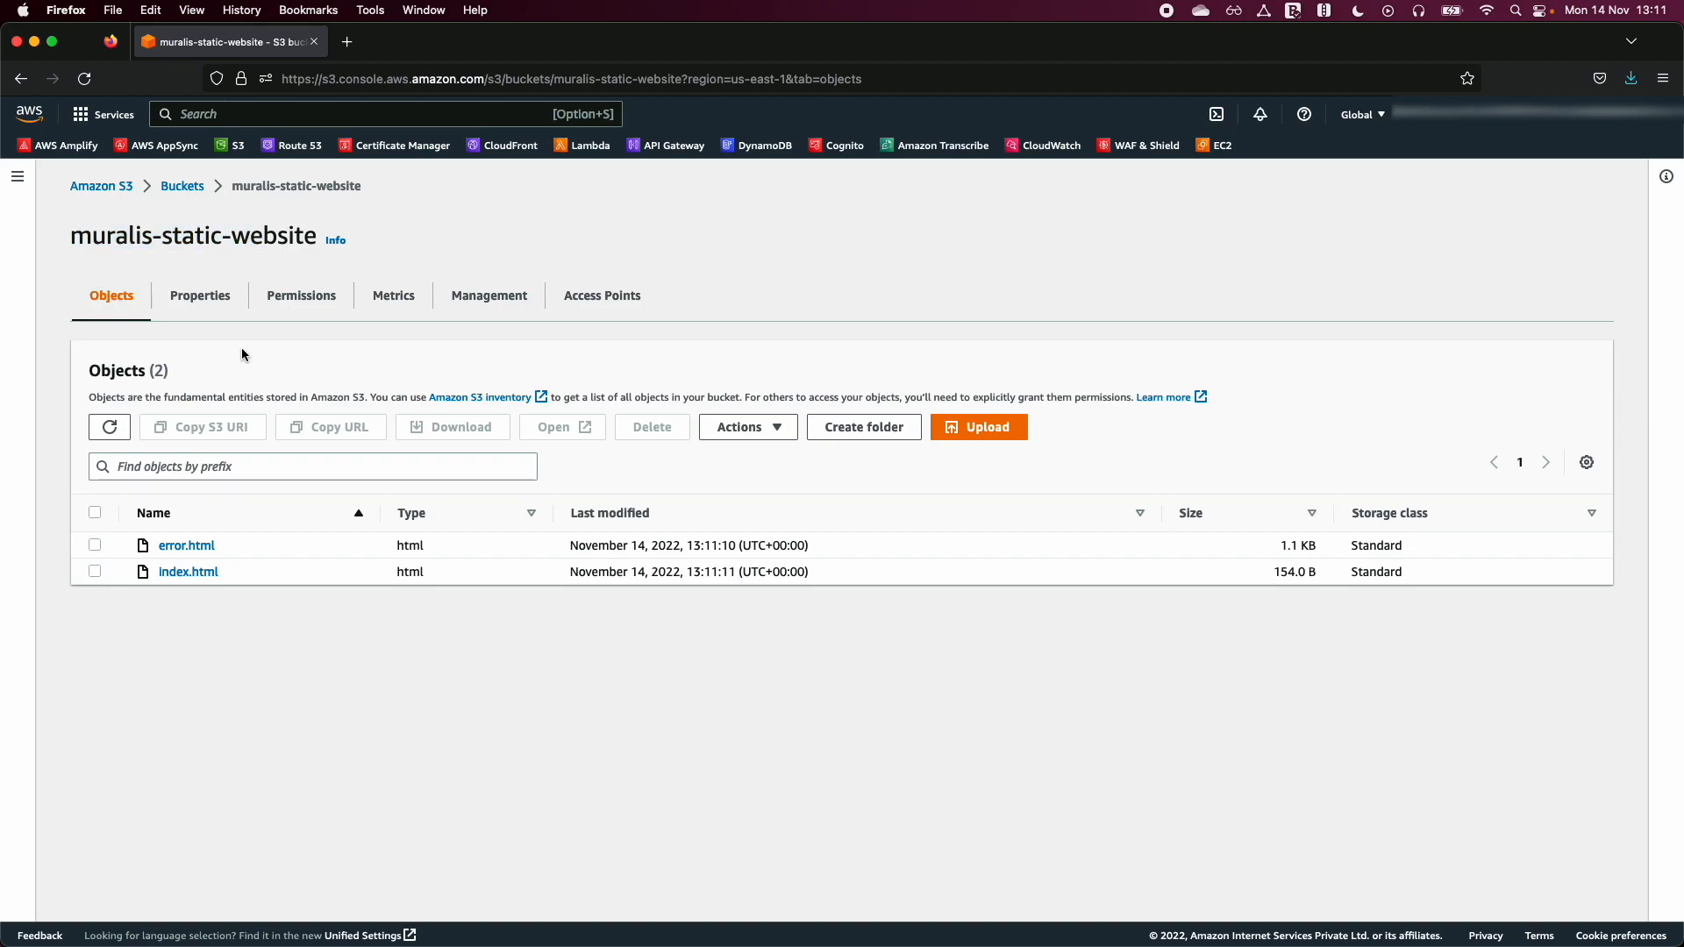
# - Edit static website hosting in the bucket's properties and enable it with the Host a static website type
pyautogui.click(187, 295)
pyautogui.scroll(-15, 413, 733)
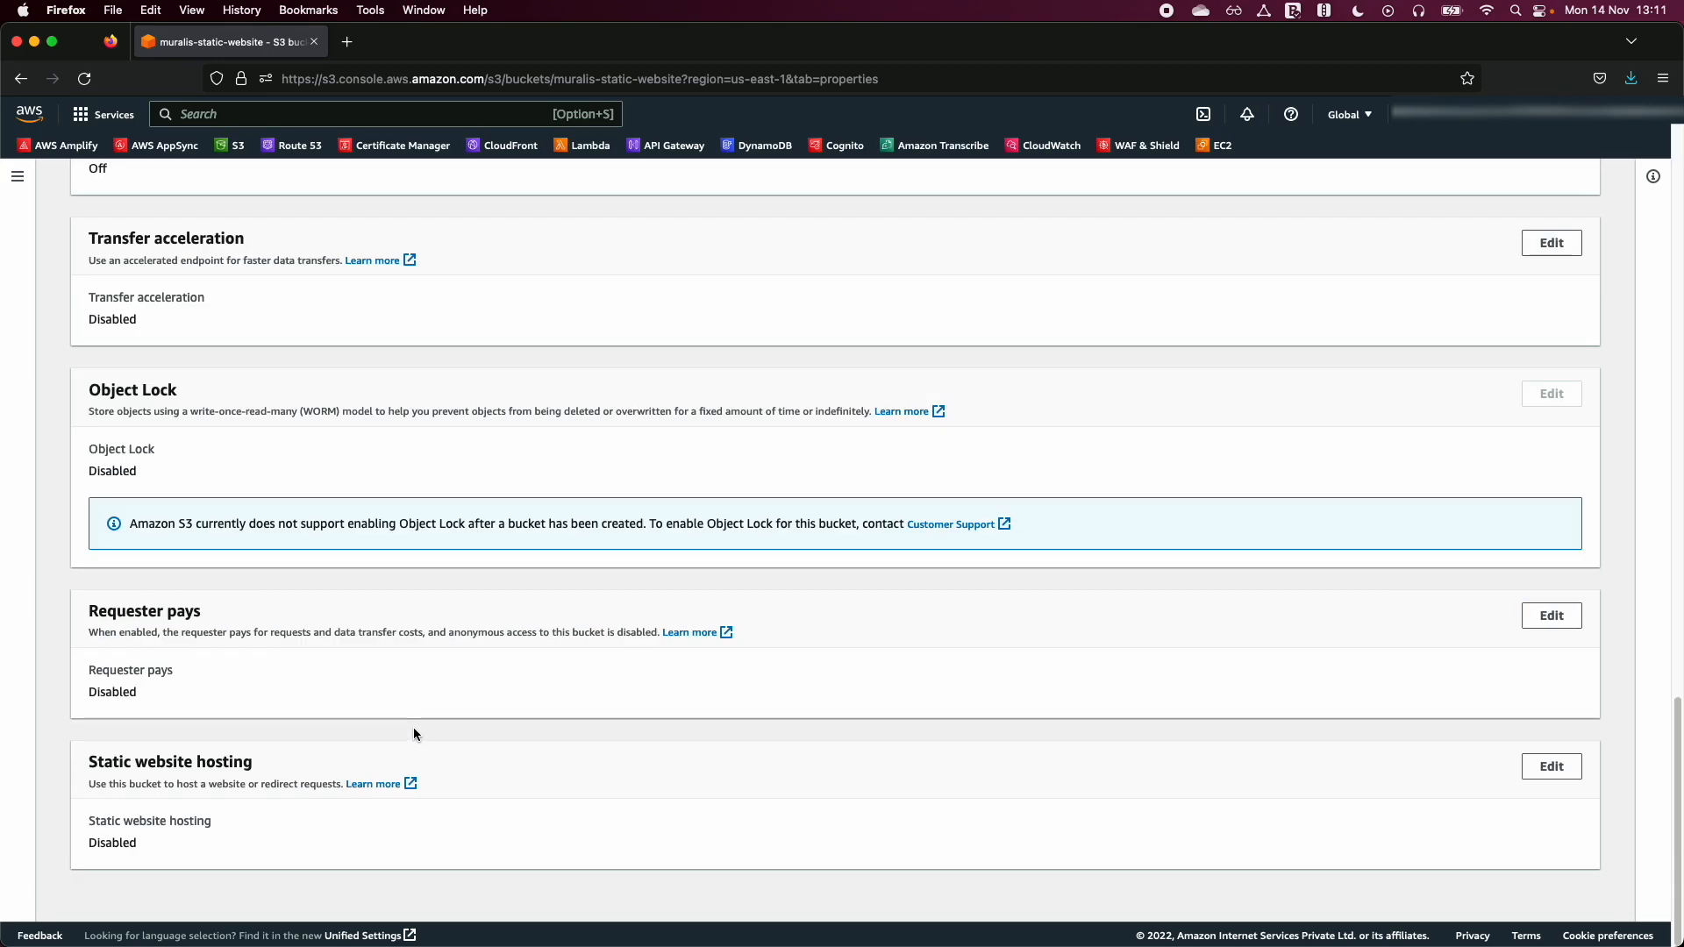
pyautogui.scroll(15, 413, 726)
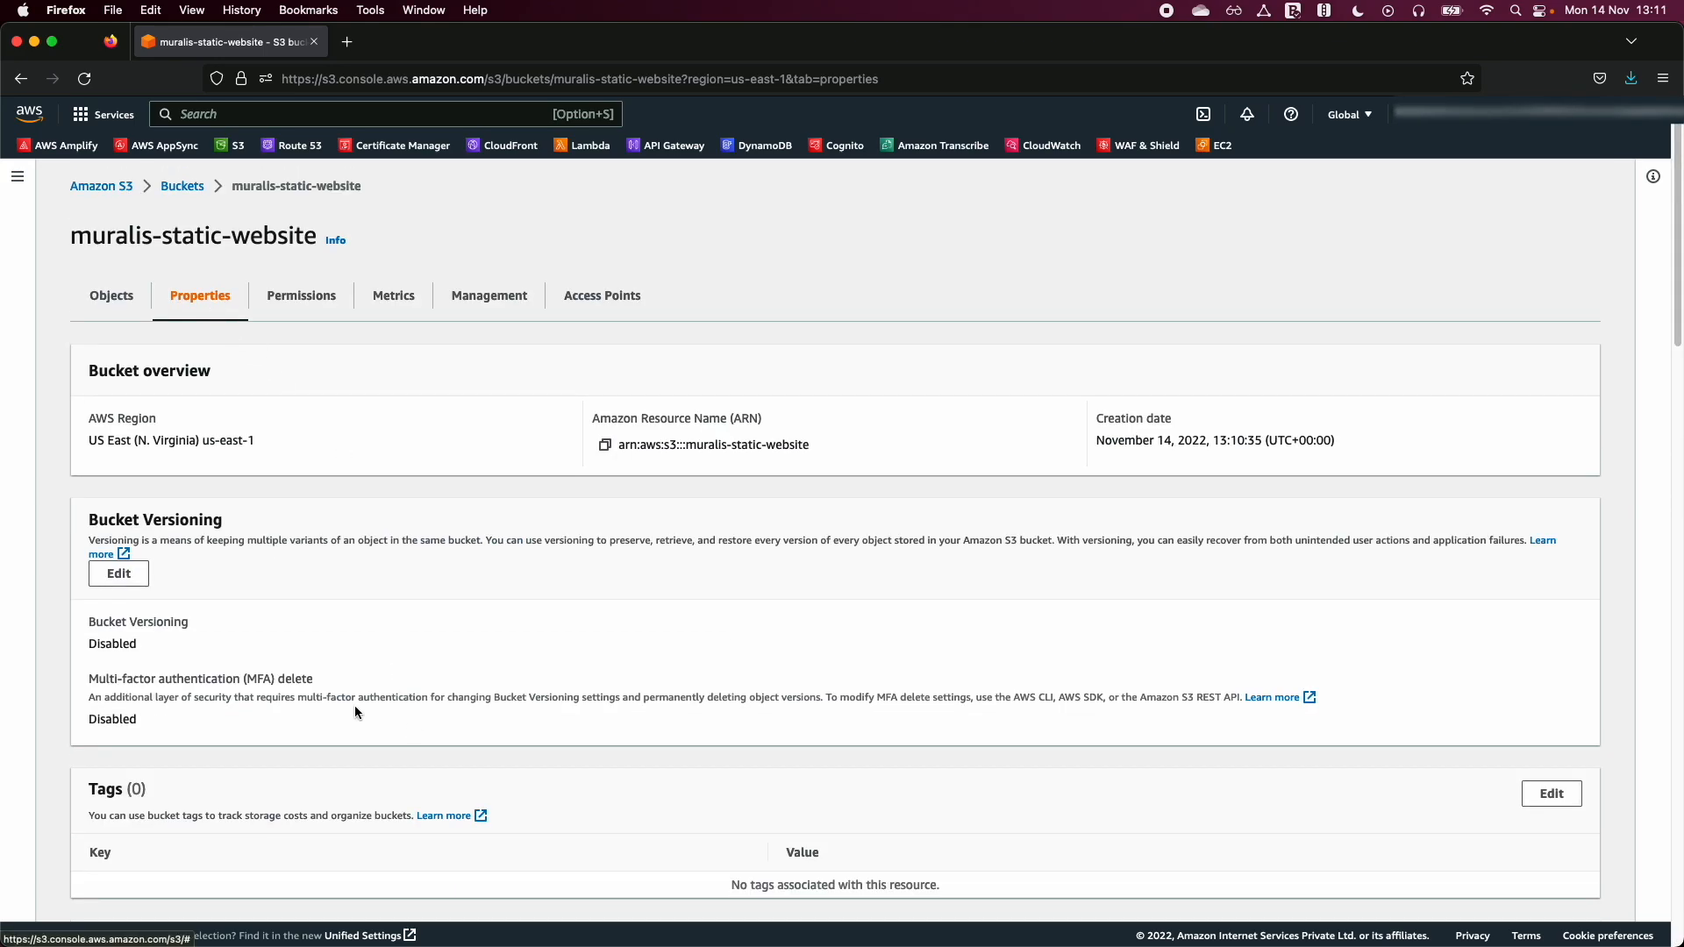
pyautogui.scroll(-15, 354, 705)
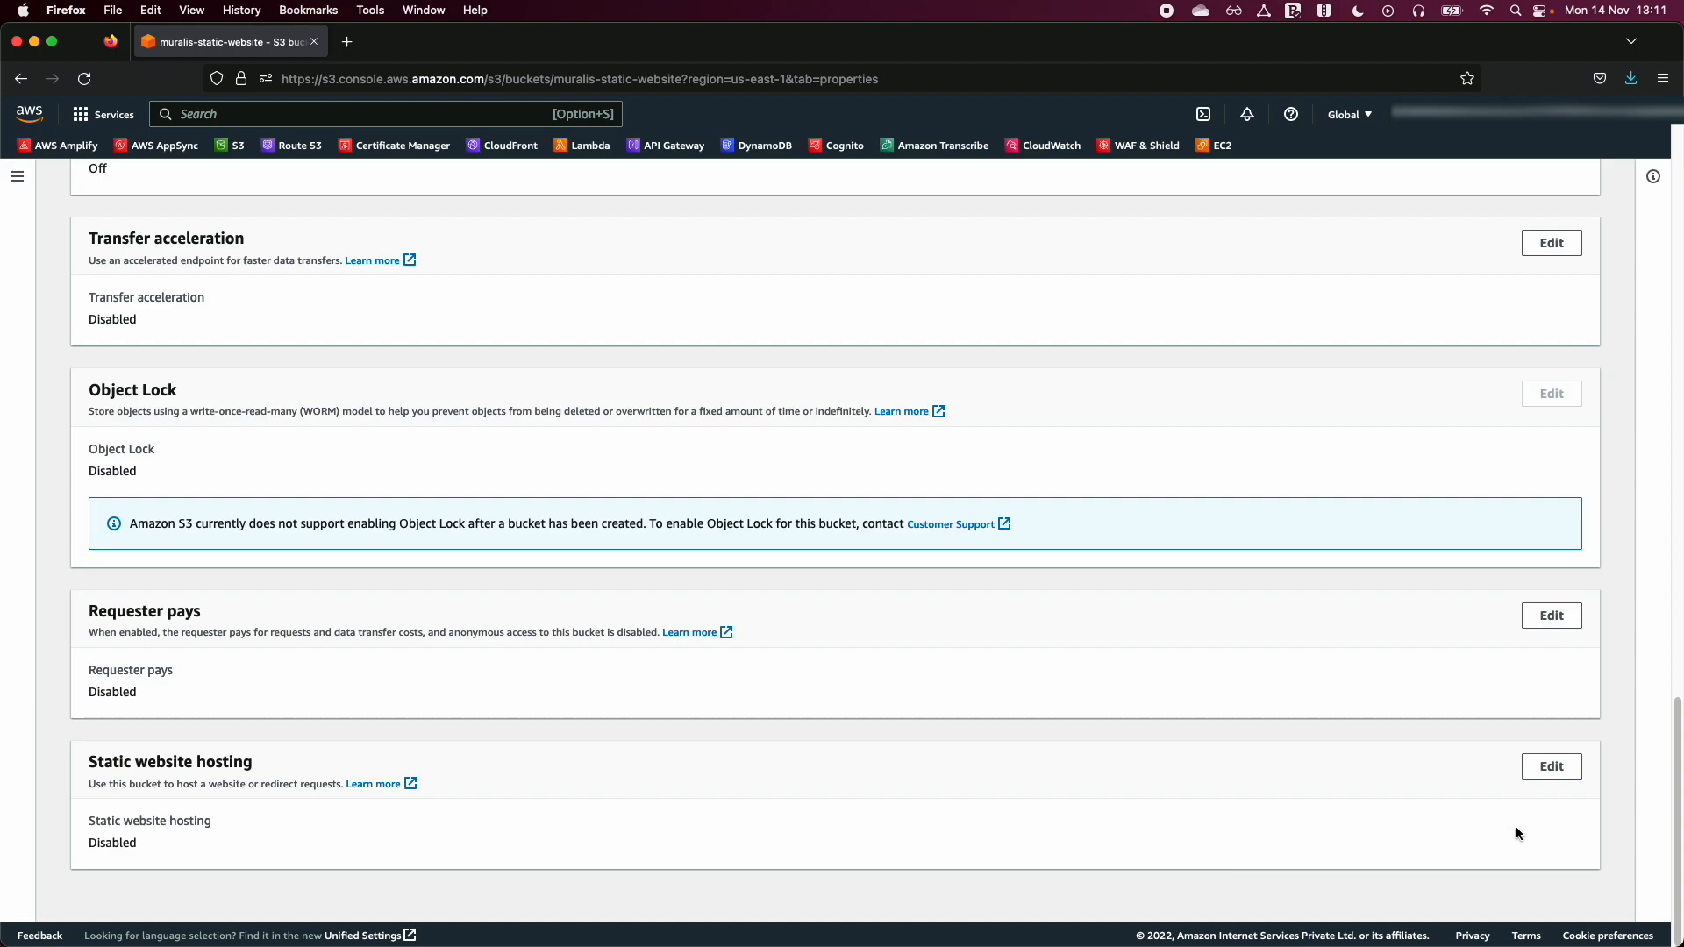
pyautogui.moveTo(89, 847); pyautogui.dragTo(174, 843)
pyautogui.click(175, 844)
pyautogui.click(1551, 766)
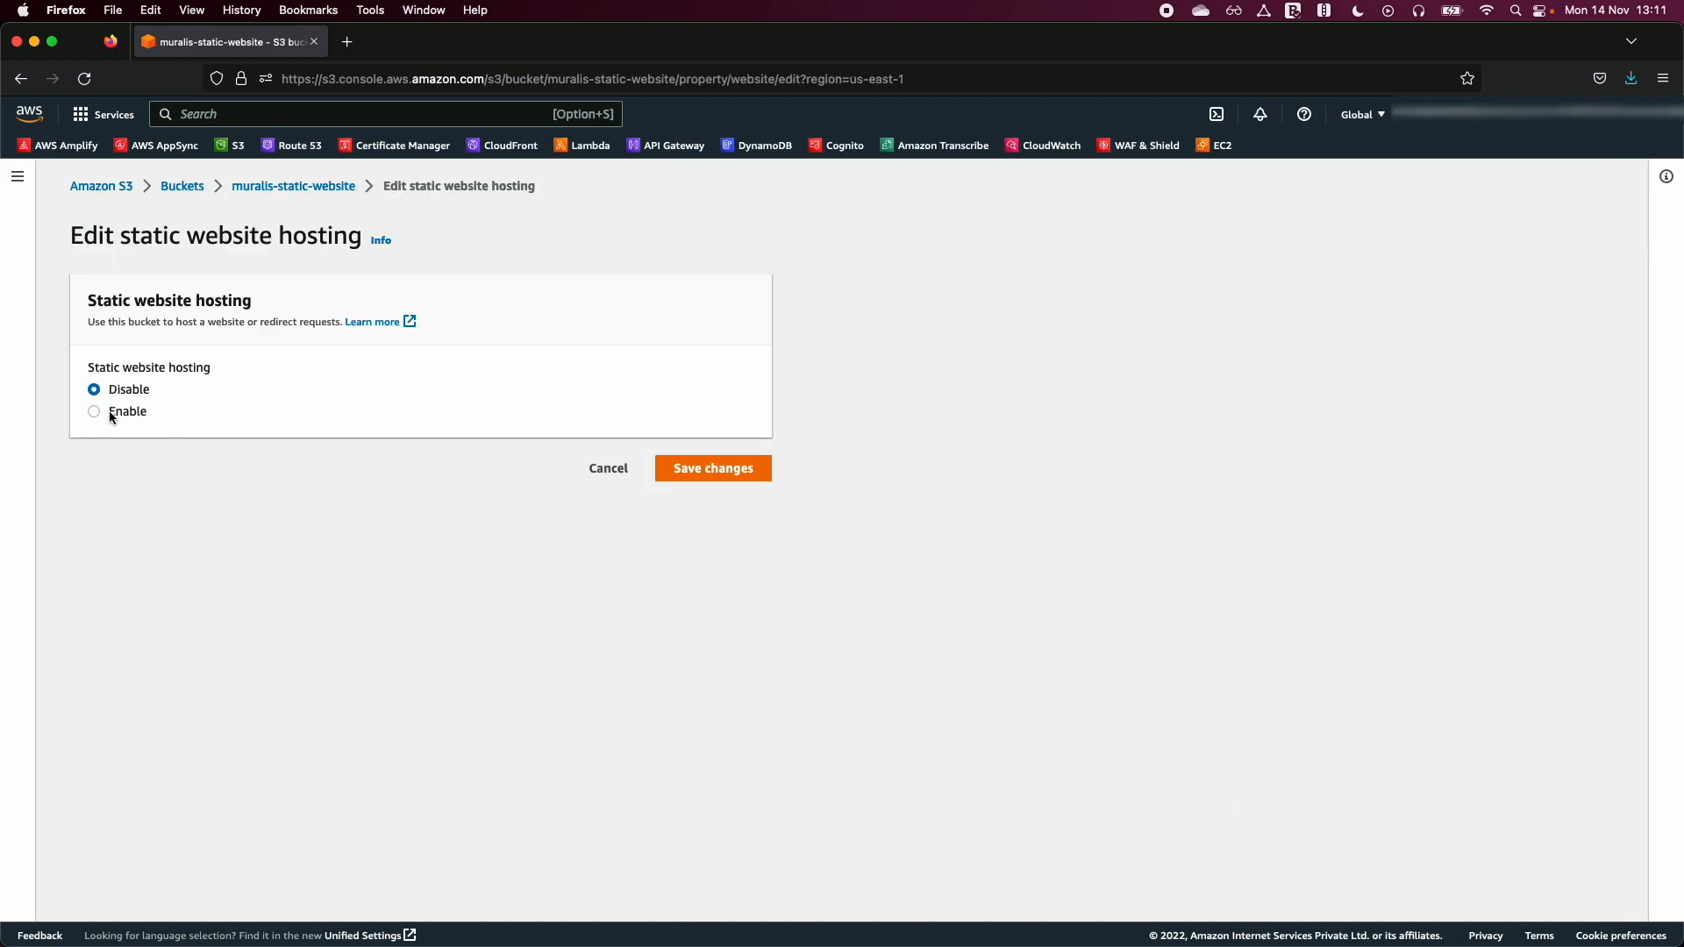
pyautogui.click(112, 412)
pyautogui.scroll(-2, 806, 702)
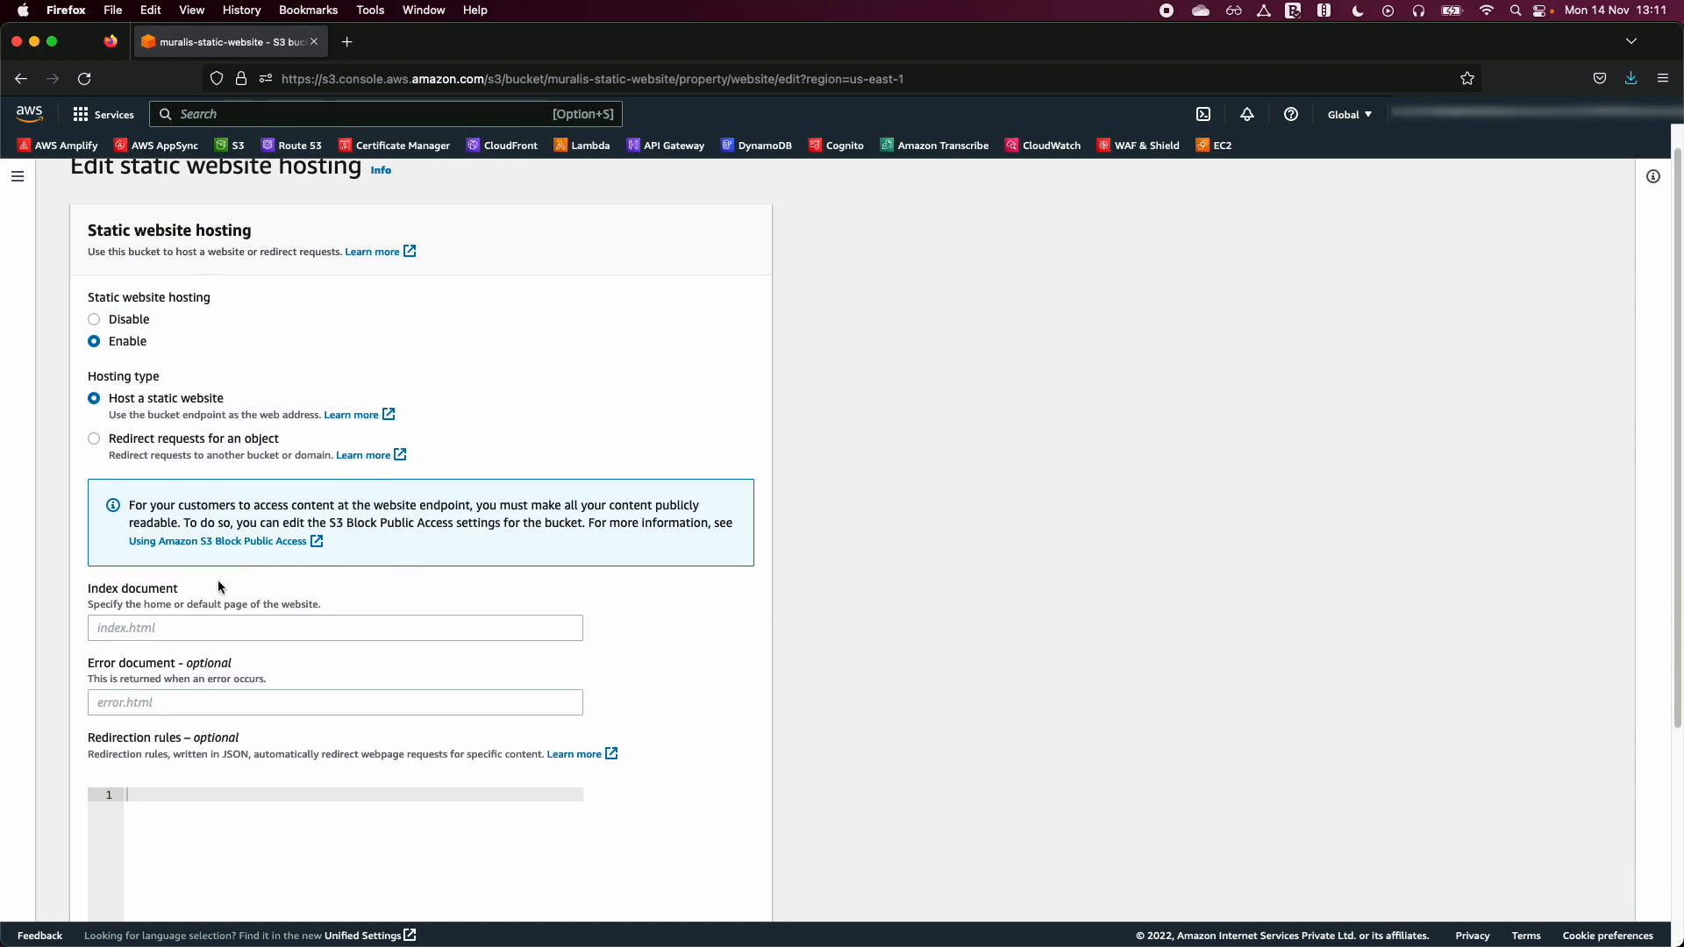
# - Set the index document to index.html and the error document to error.html, and save the hosting settings
pyautogui.scroll(-1, 218, 580)
pyautogui.click(164, 597)
pyautogui.write('index.html')
pyautogui.click(181, 676)
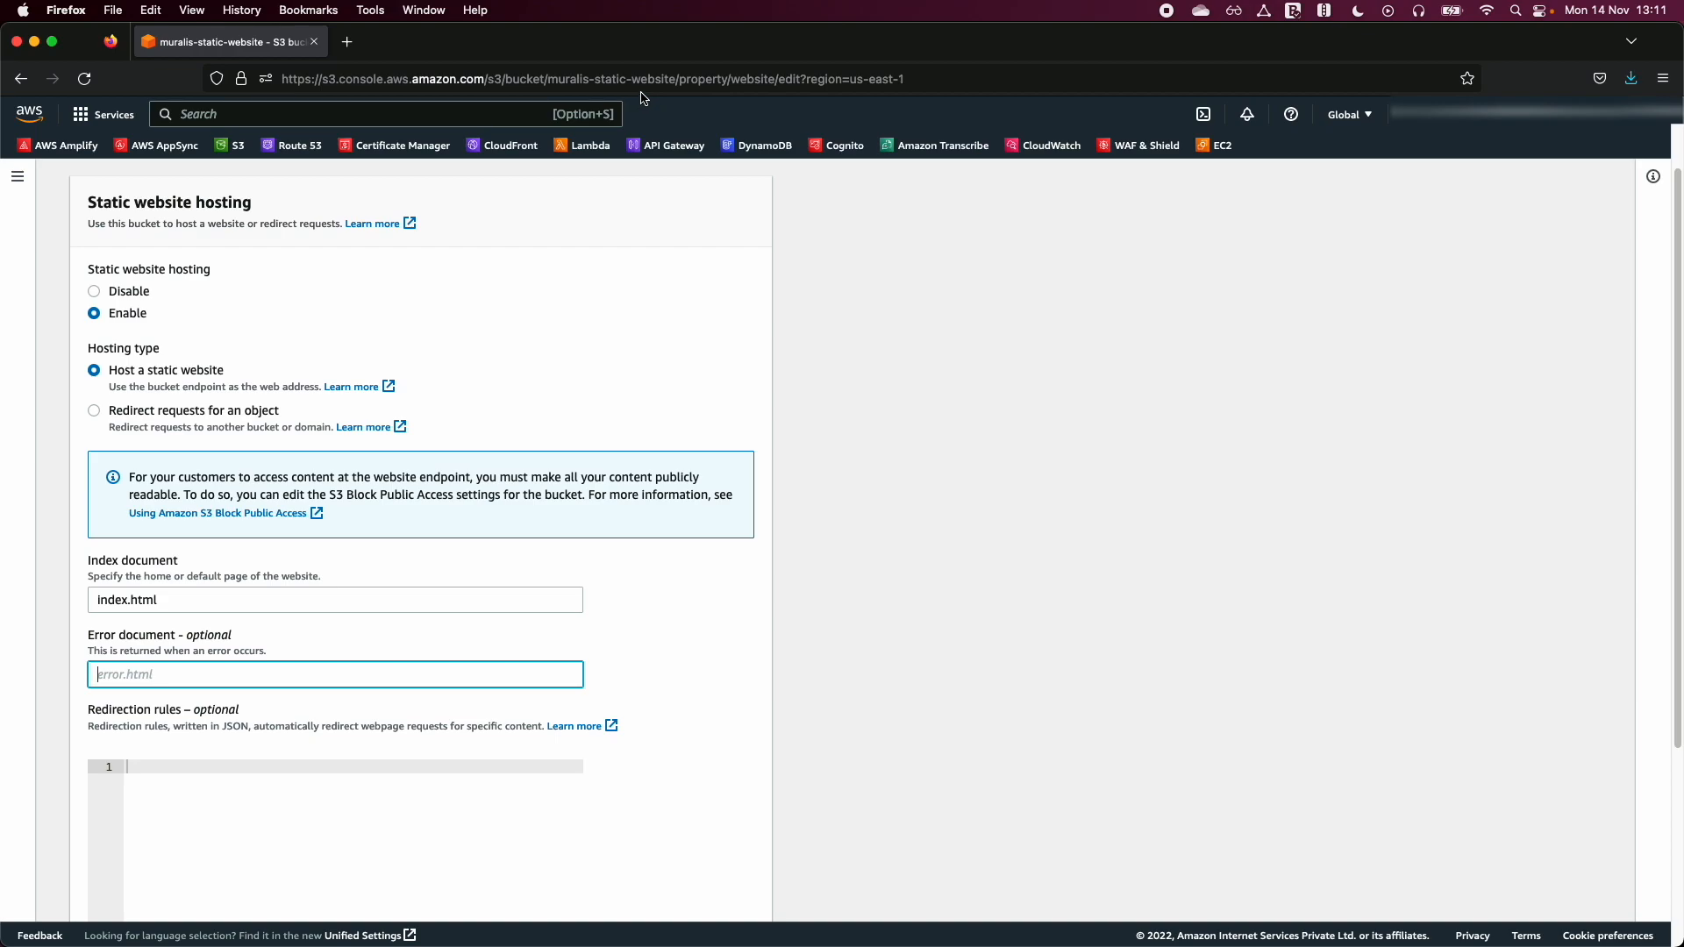
pyautogui.moveTo(93, 562); pyautogui.dragTo(181, 561)
pyautogui.click(181, 561)
pyautogui.click(177, 671)
pyautogui.write('error.htm')
pyautogui.scroll(-4, 730, 804)
pyautogui.click(739, 887)
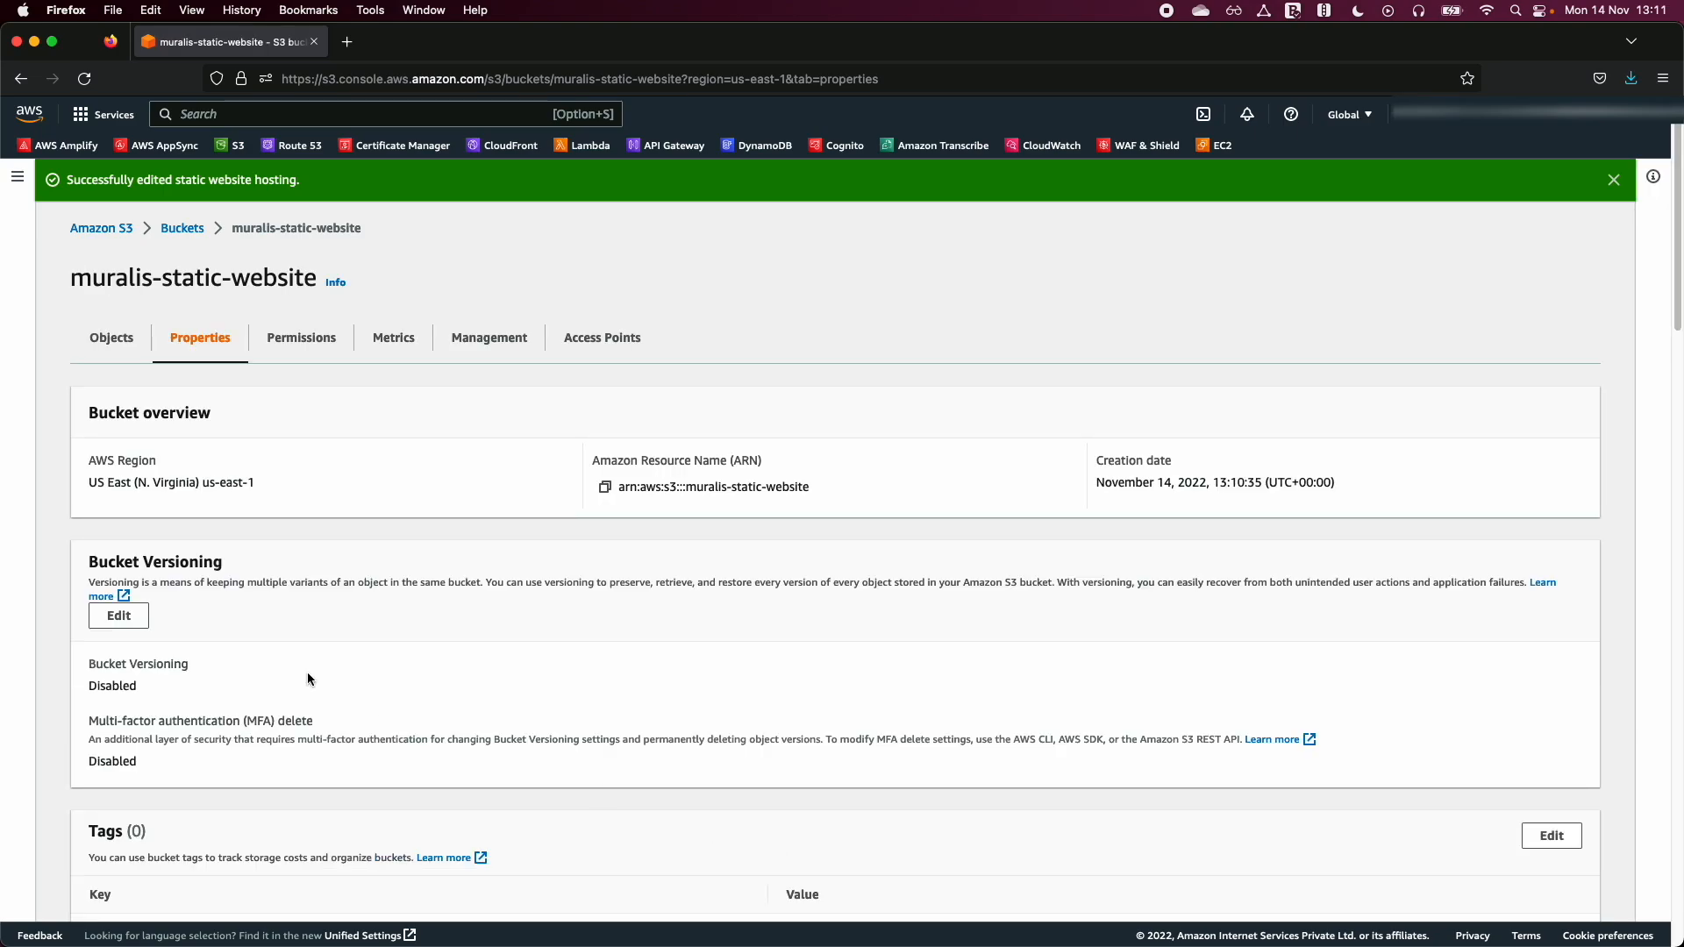
# - Edit the bucket policy in the bucket's permissions and paste in the prepared JSON policy allowing s3:GetObject for every principal
pyautogui.scroll(-15, 320, 680)
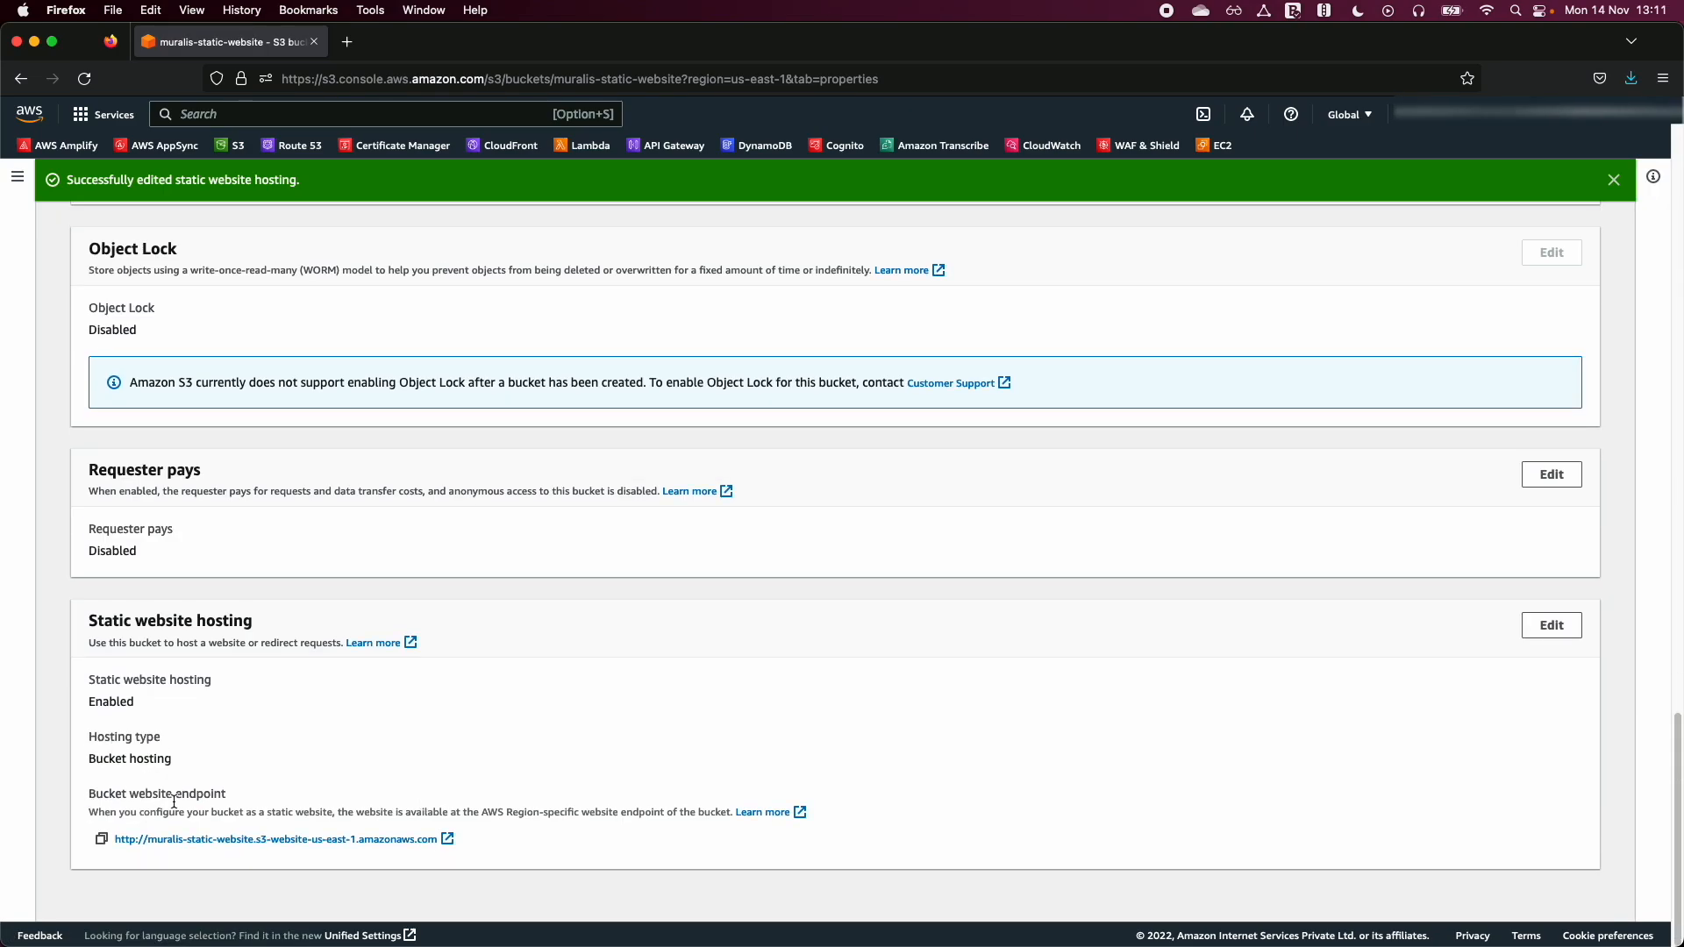
pyautogui.scroll(15, 674, 770)
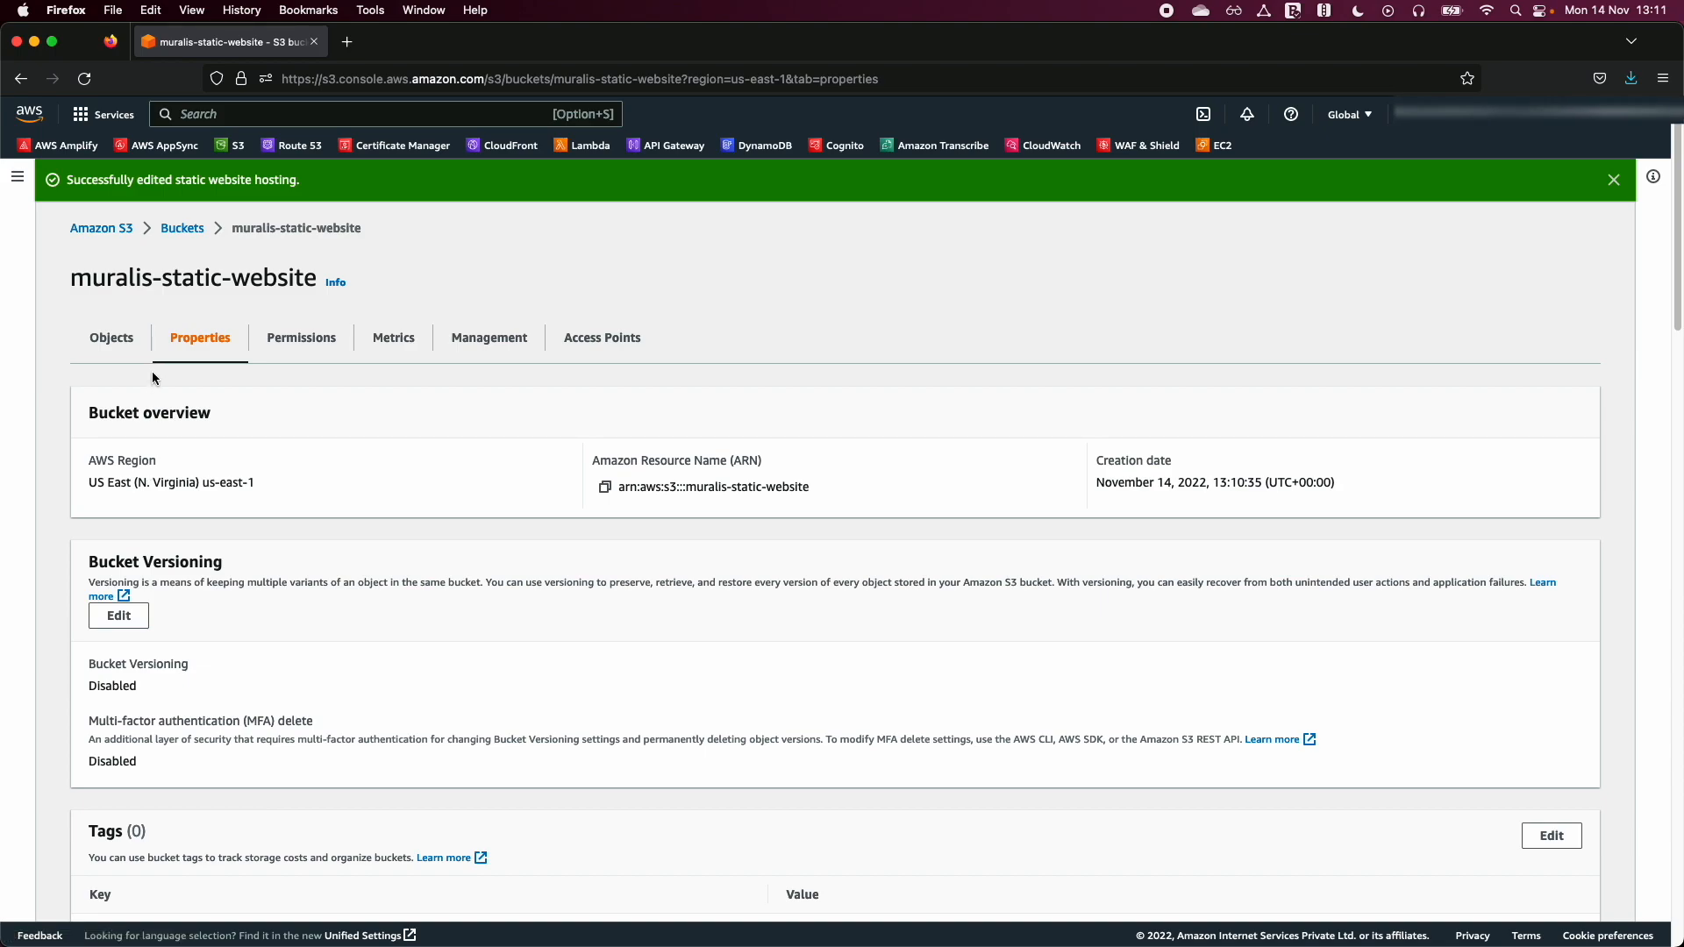
pyautogui.scroll(-3, 250, 662)
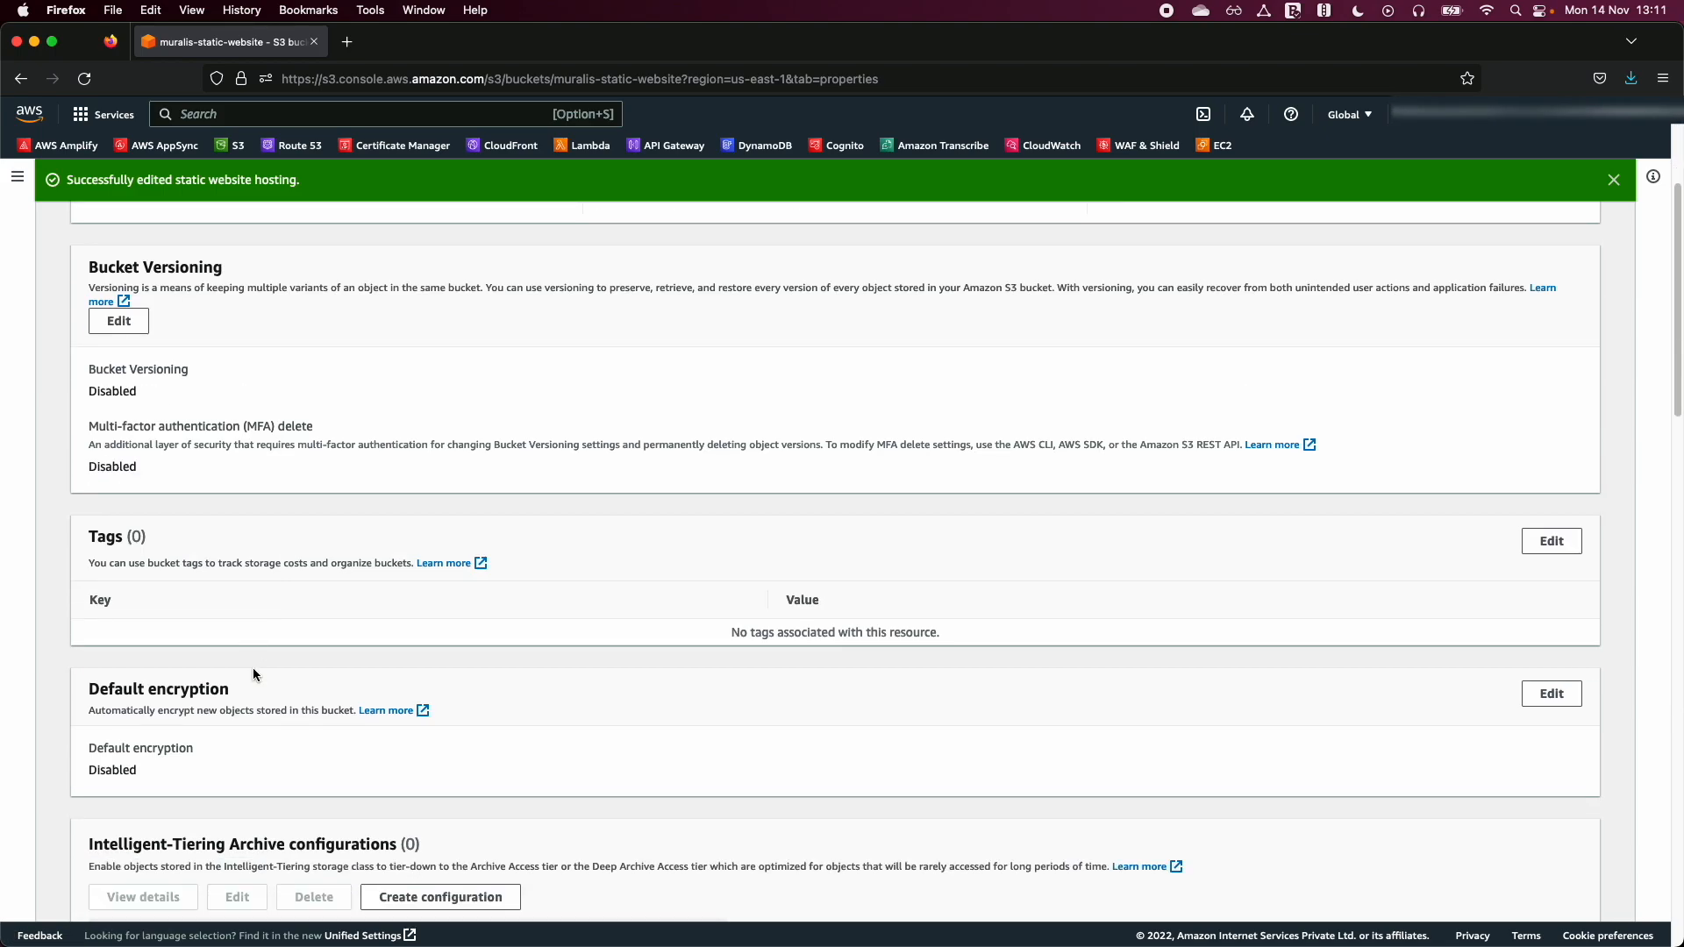
pyautogui.scroll(3, 235, 697)
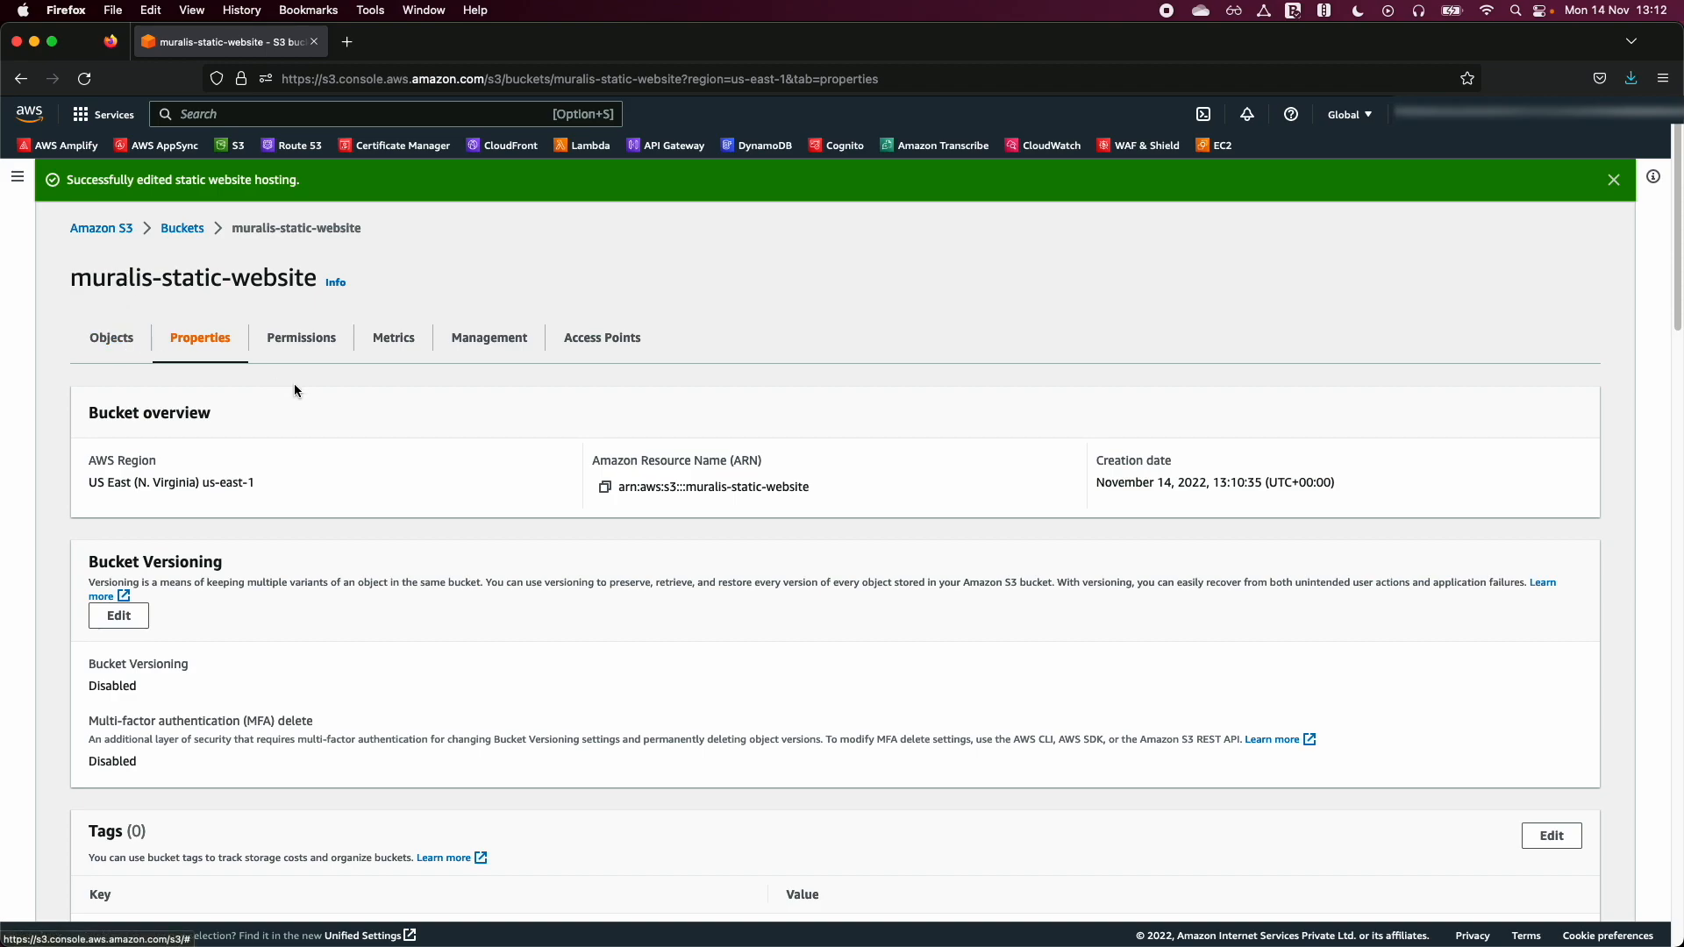
pyautogui.click(296, 349)
pyautogui.scroll(-3, 368, 685)
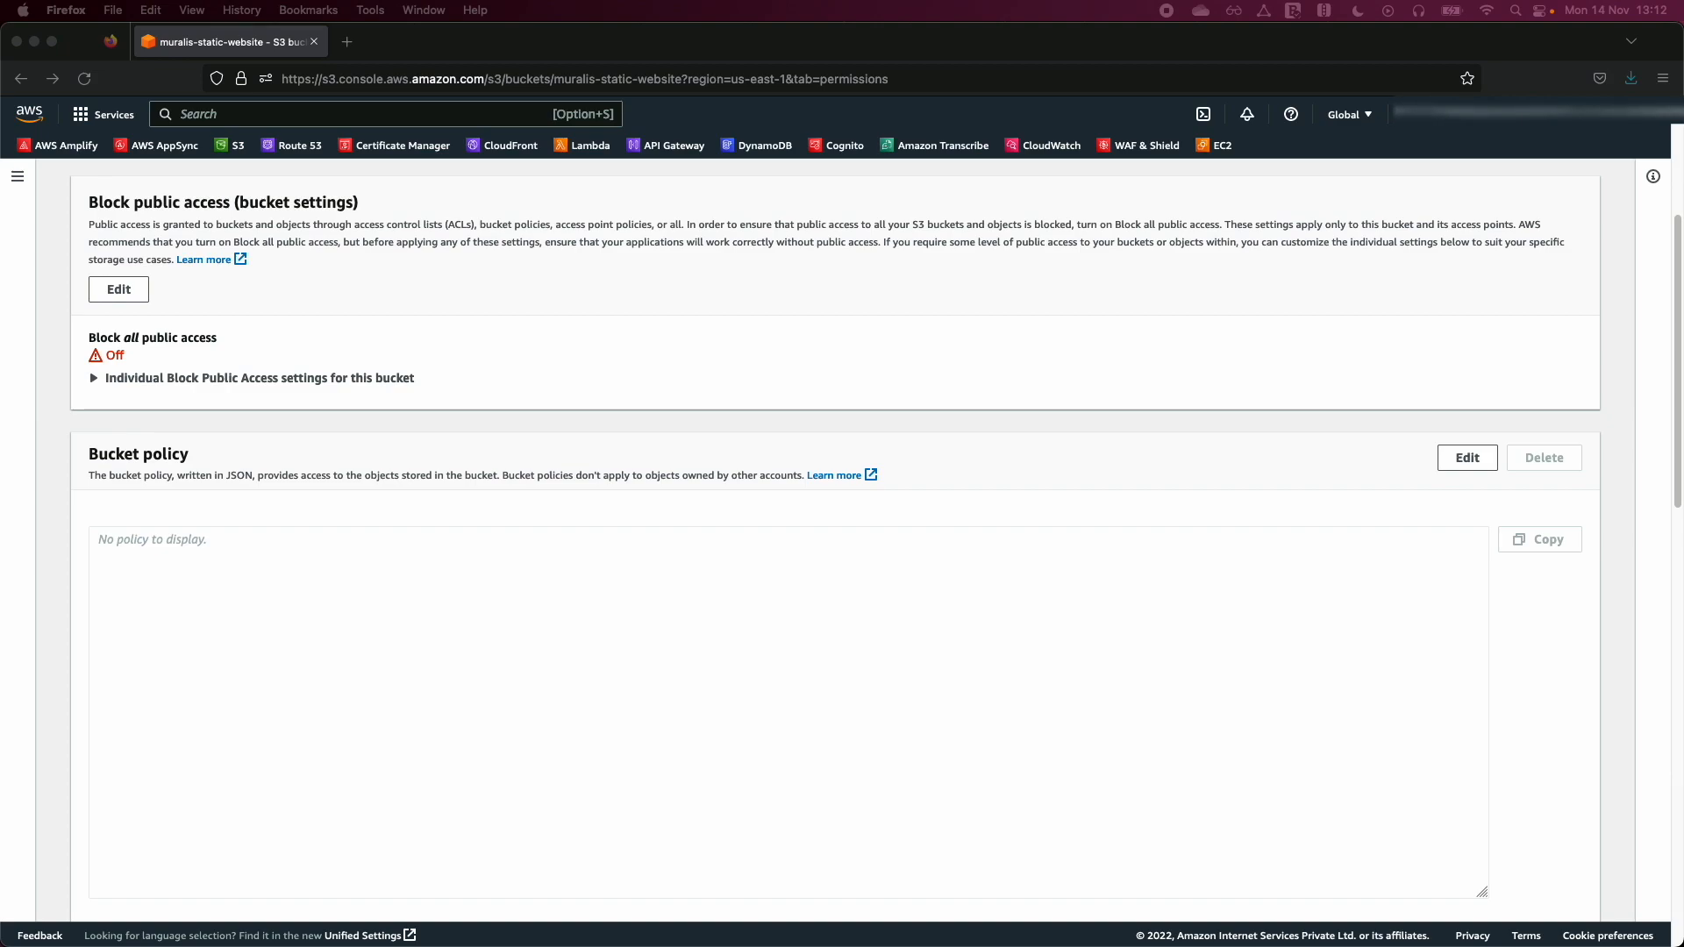
pyautogui.click(813, 719)
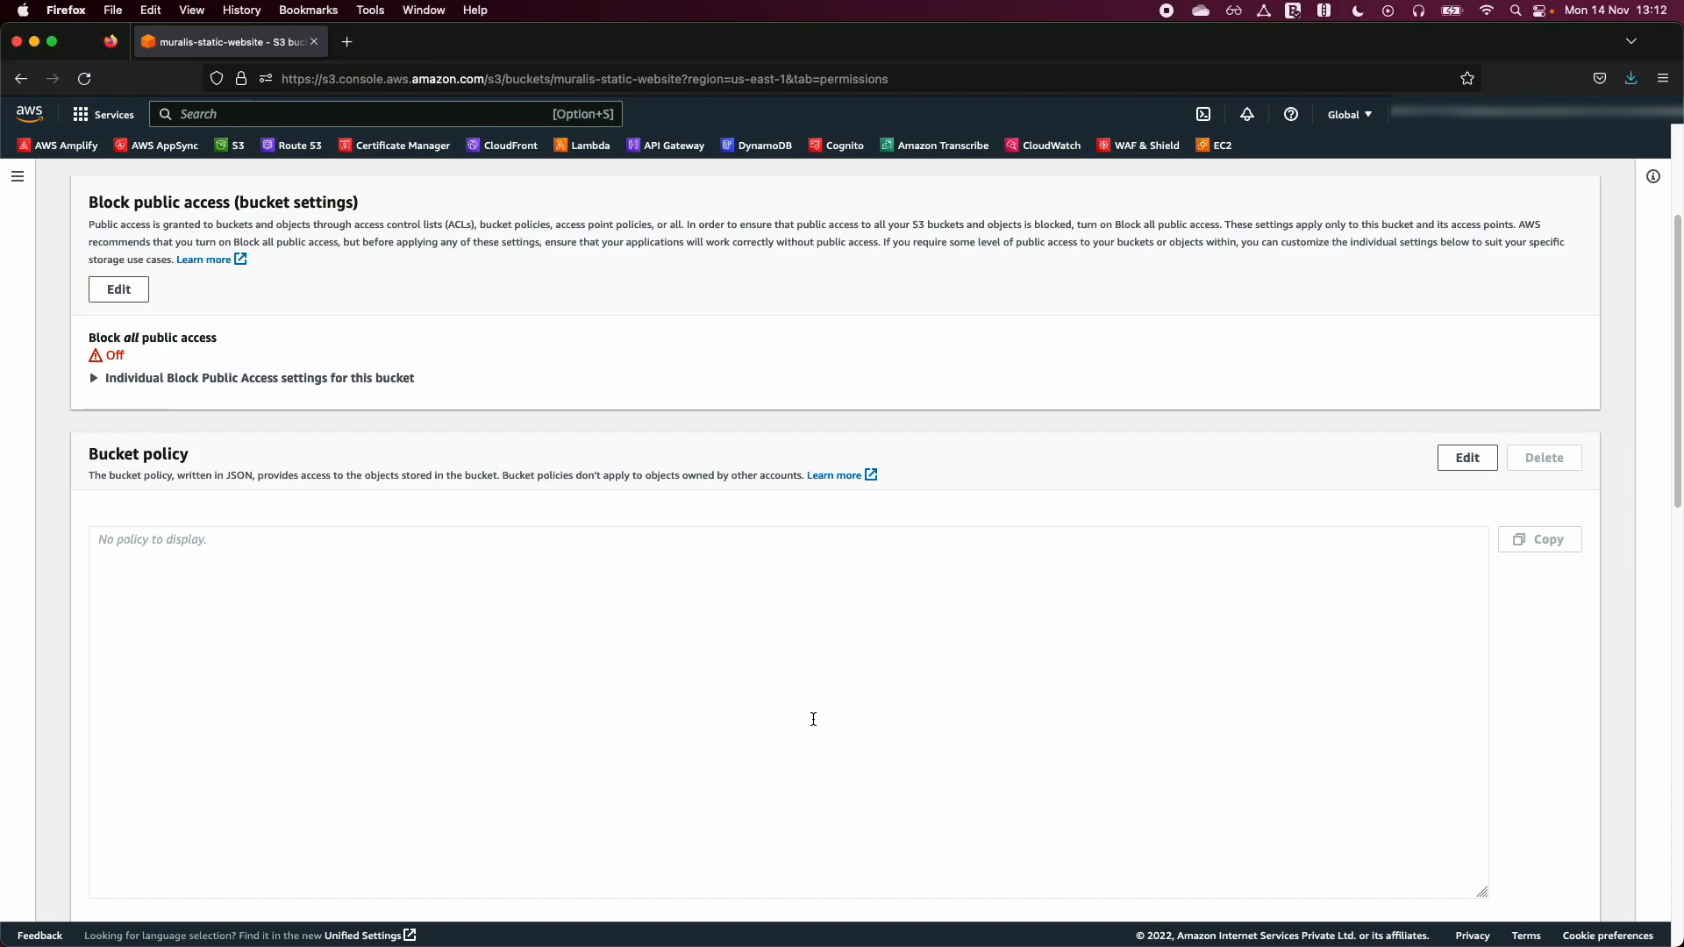
pyautogui.click(1467, 465)
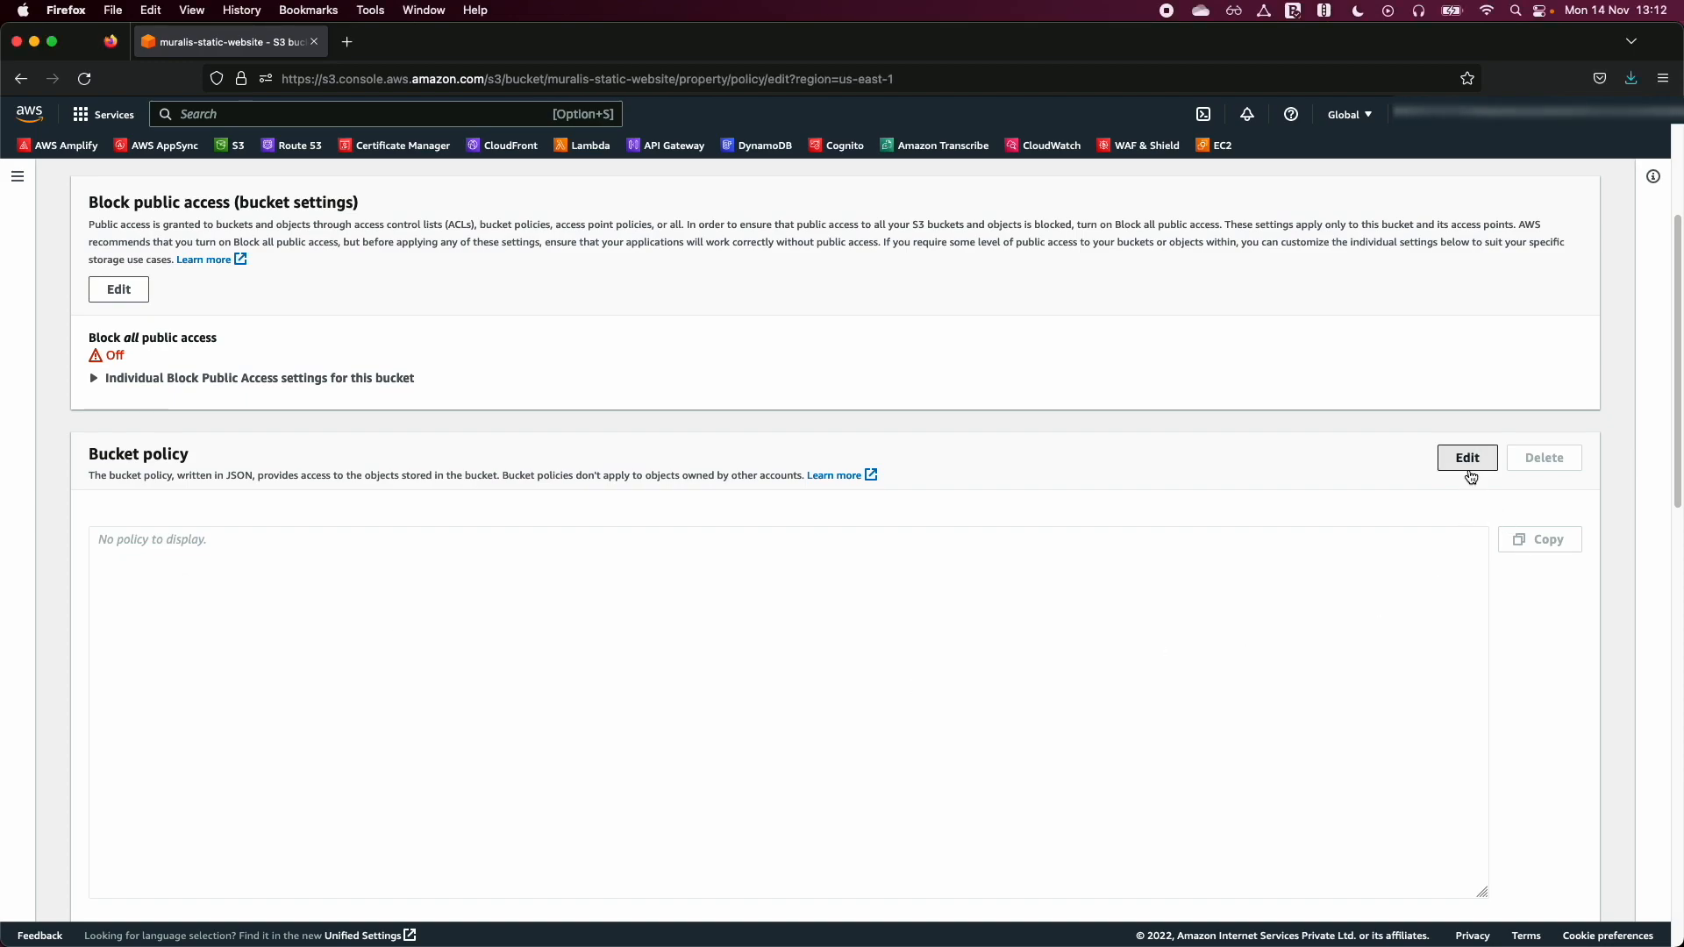
pyautogui.write('{ "Id": "Policy1", "Version": "2012-10-17", "Statement": [ { "Sid": "Stmt1", "Action": [ "s3:GetObject" ], "Effect": "Allow", "Resource": "replace-this-string-with-your-bucket-arn/*", "Principal": "*" } ] }')
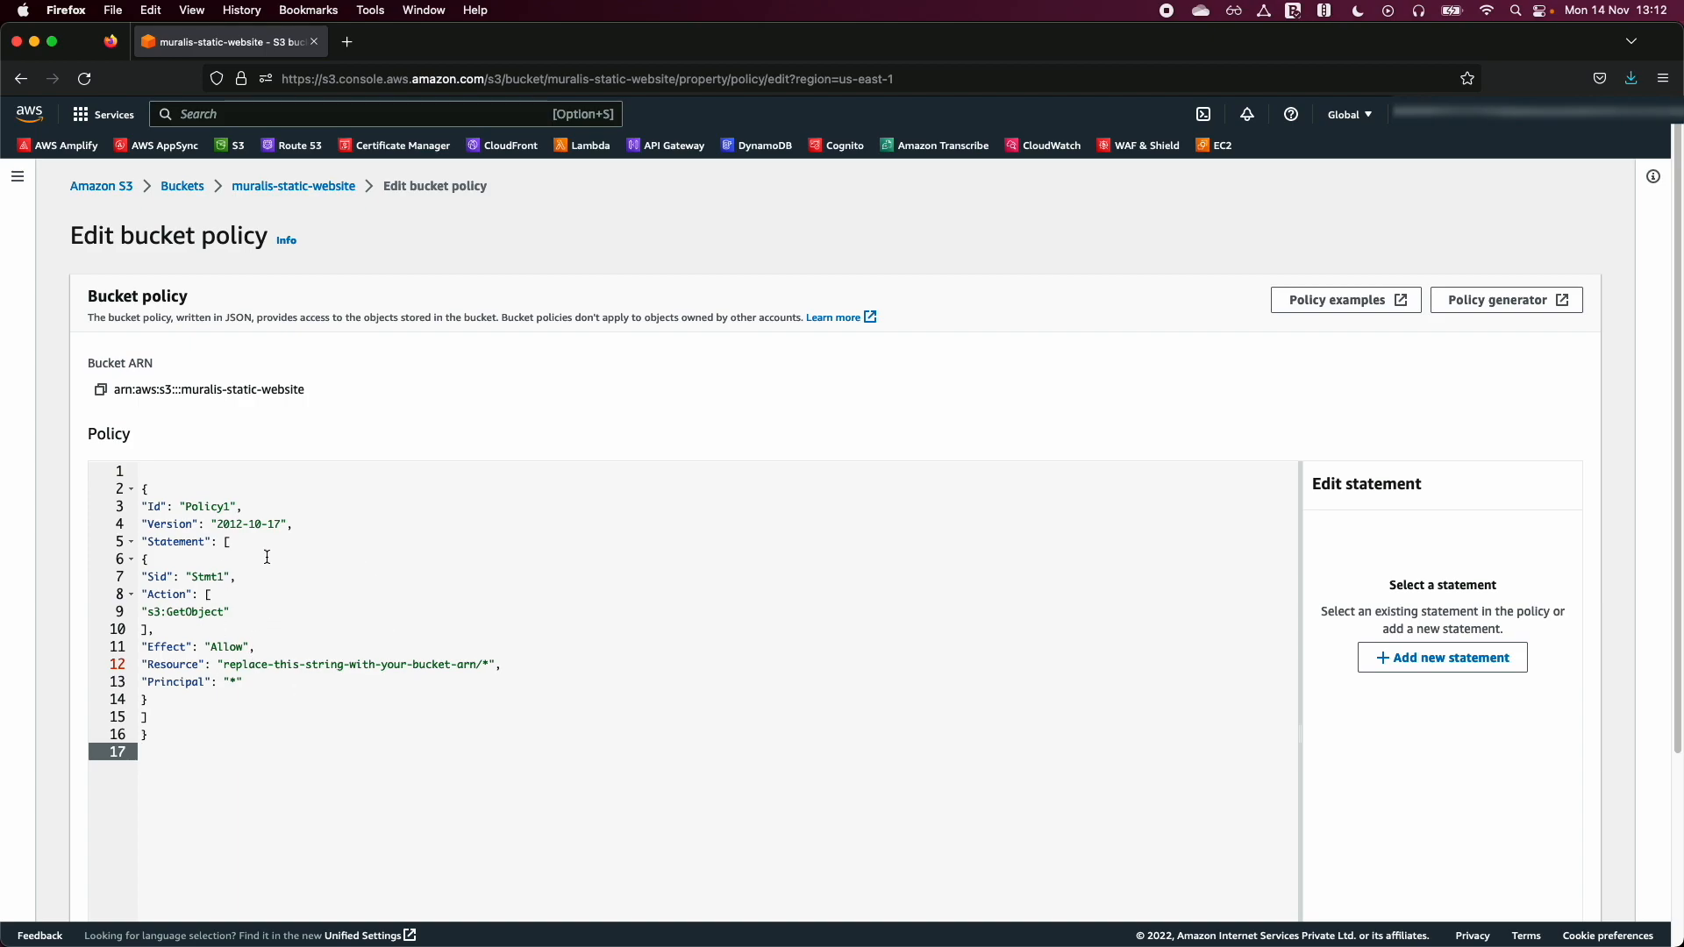
# - Copy the bucket ARN and replace the placeholder in the policy's Resource value with it, keeping the /* suffix
pyautogui.click(215, 523)
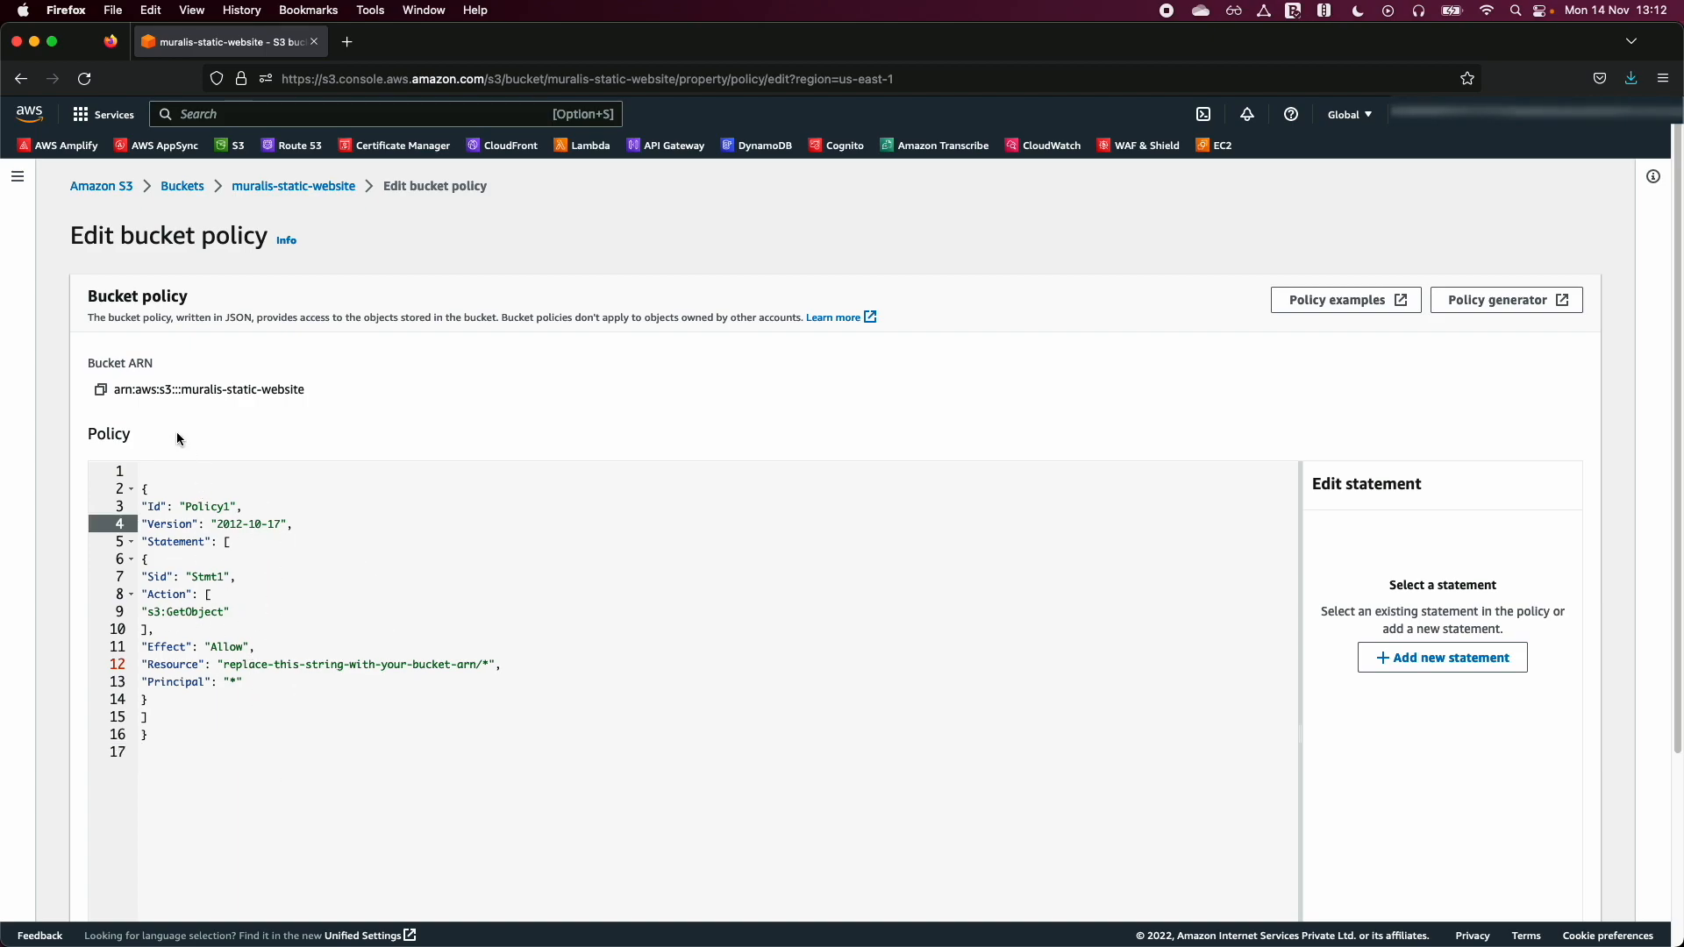
pyautogui.click(100, 390)
pyautogui.moveTo(224, 664); pyautogui.dragTo(484, 664)
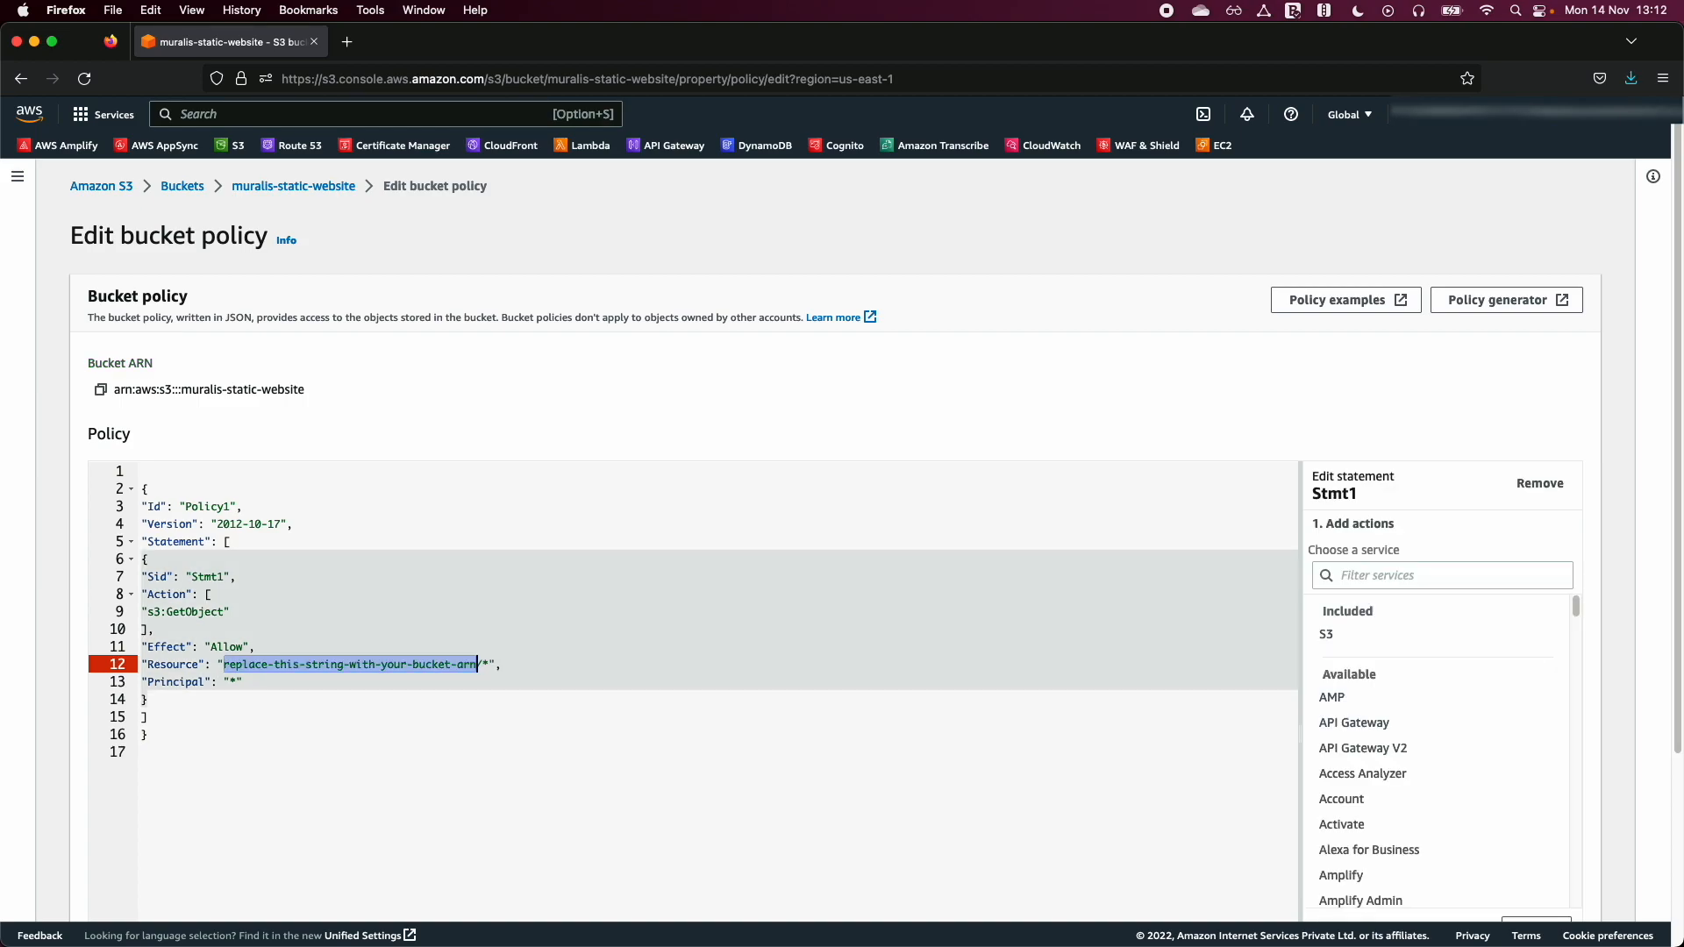
pyautogui.press('super+v')
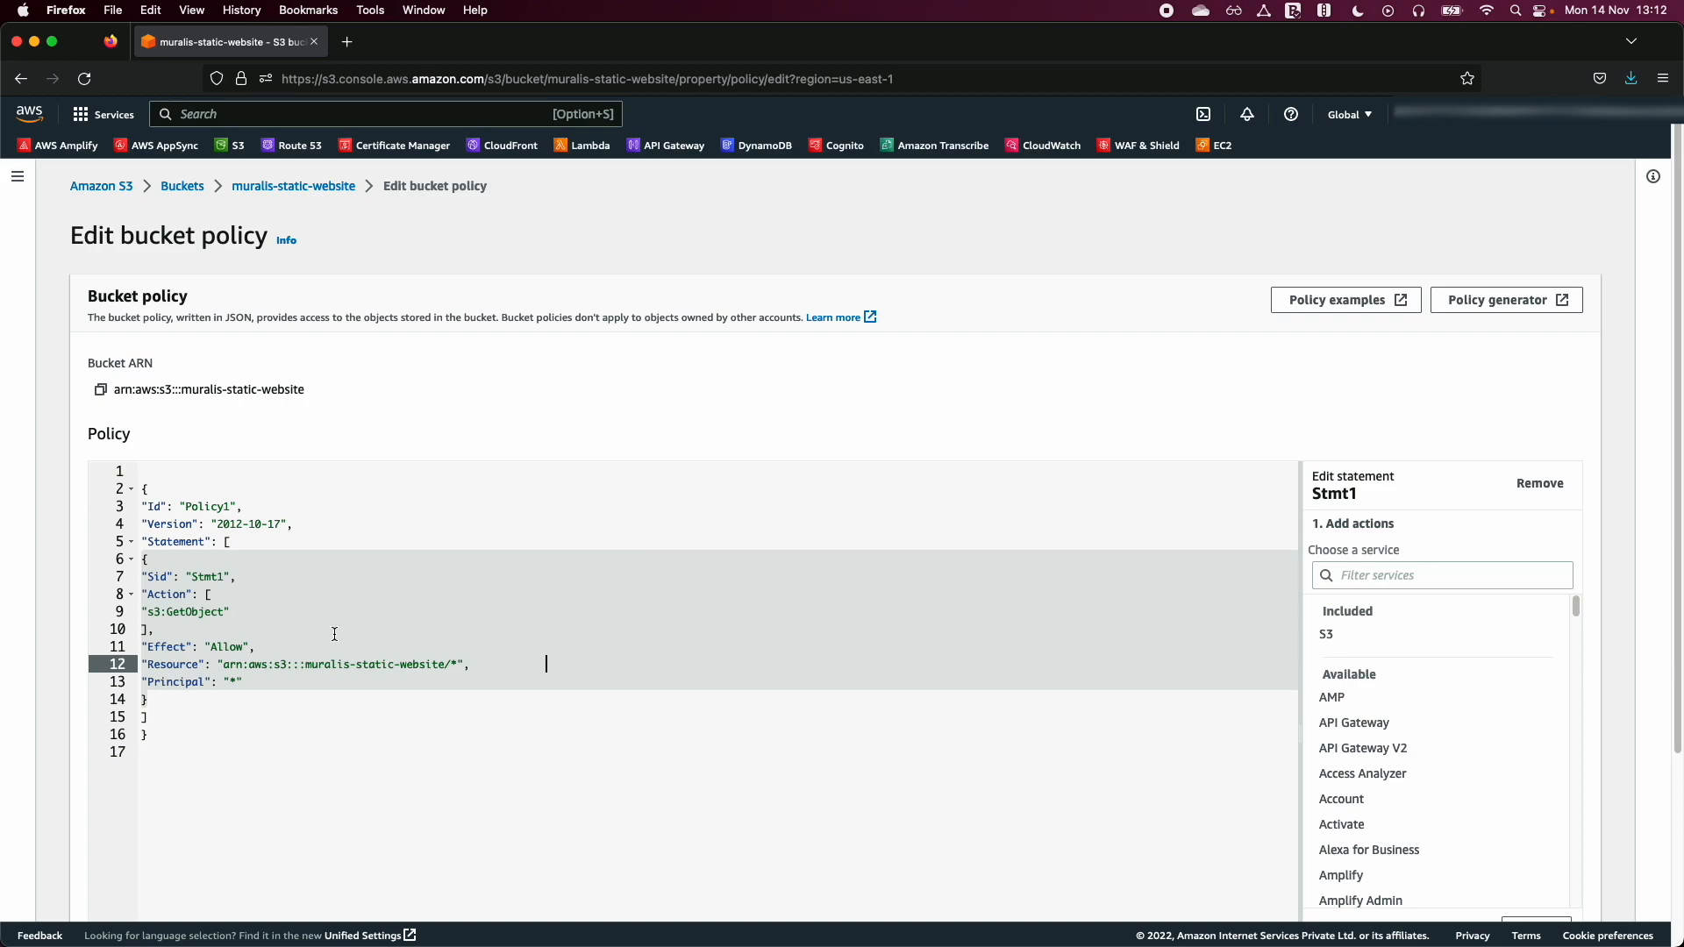
# - Review the policy statement's principal, s3:GetObject action, Allow effect and resource ARN with its /* suffix
pyautogui.click(246, 594)
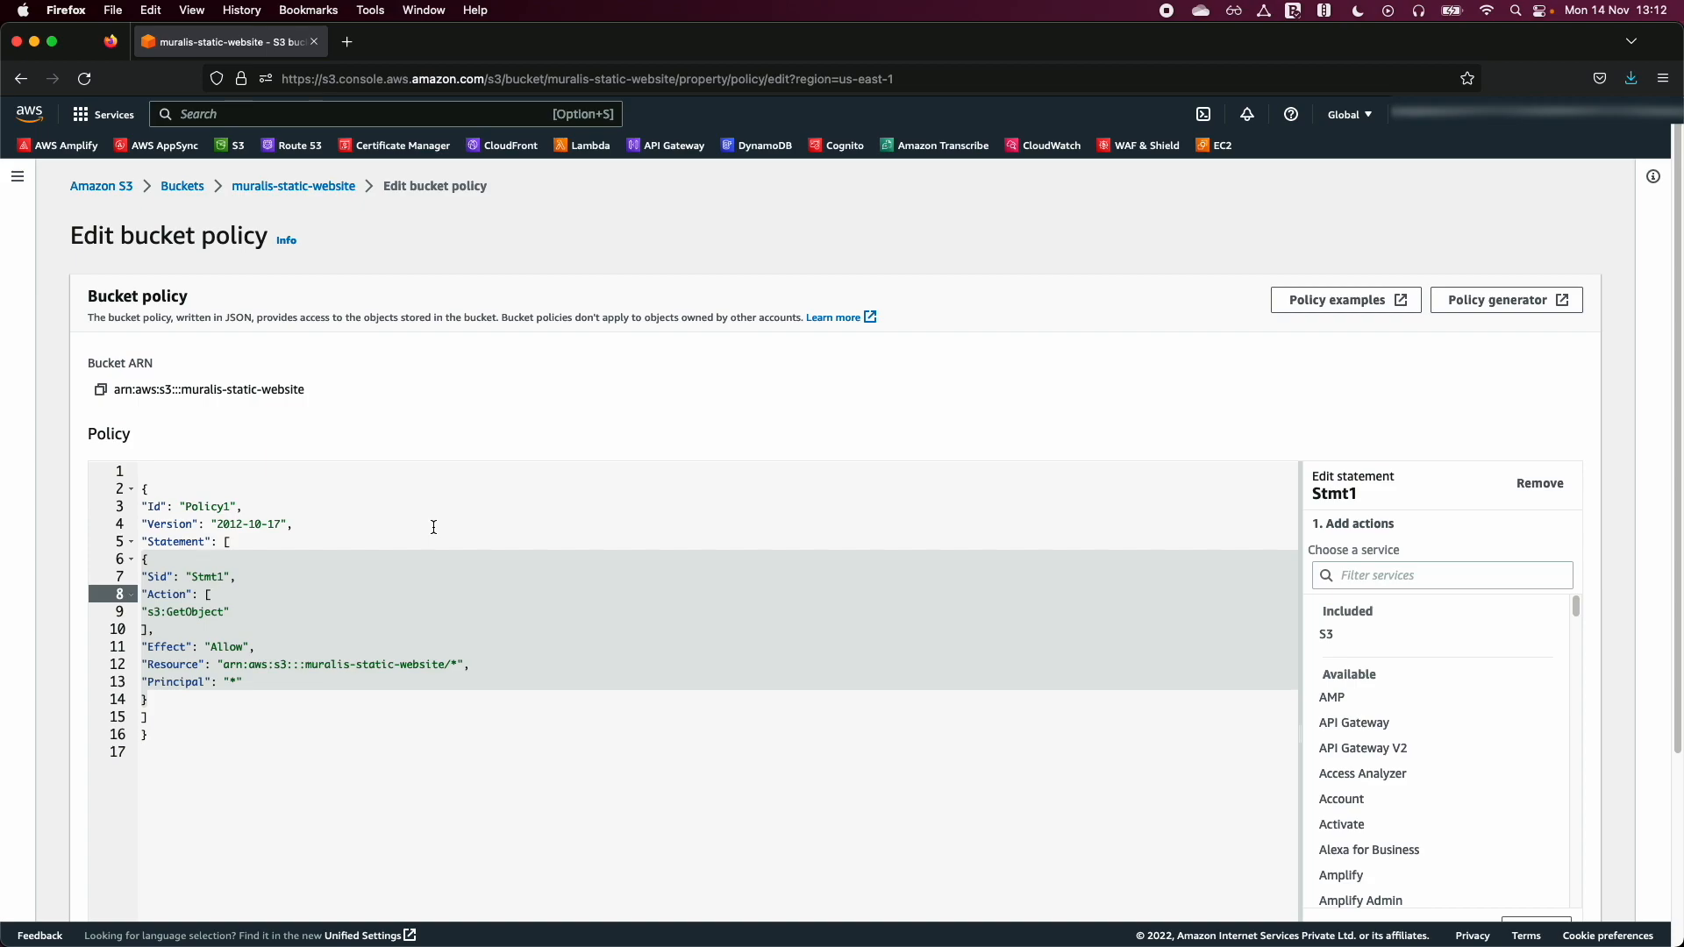
pyautogui.moveTo(243, 682); pyautogui.dragTo(224, 682)
pyautogui.click(225, 681)
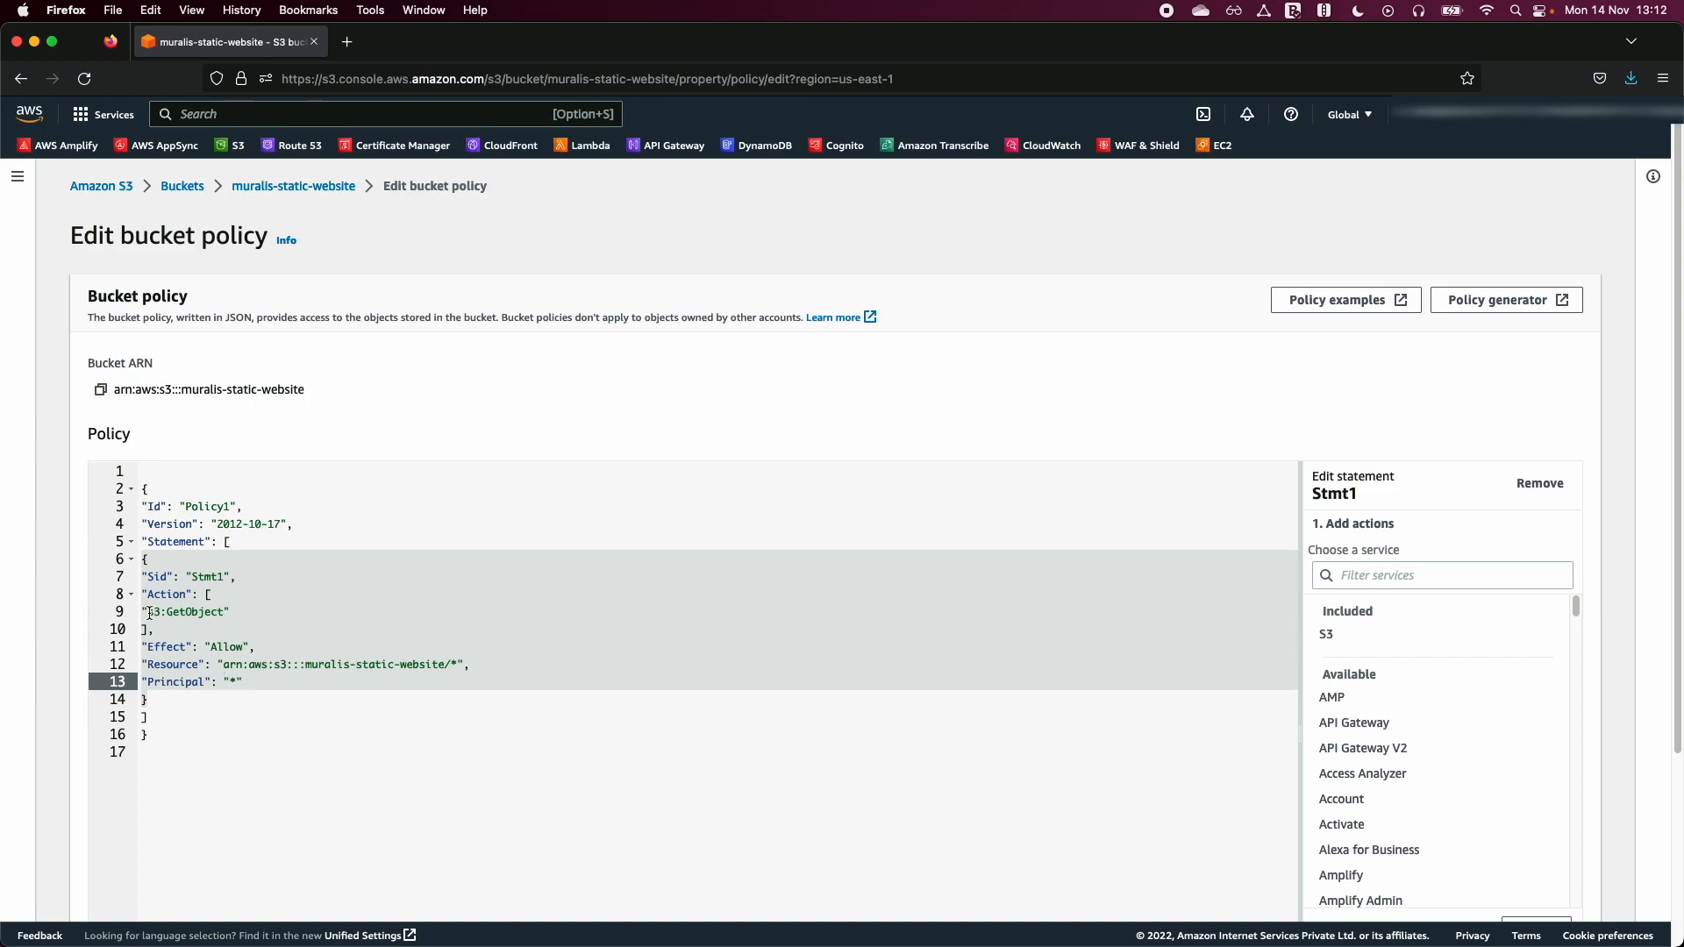
pyautogui.moveTo(147, 611); pyautogui.dragTo(226, 611)
pyautogui.click(225, 611)
pyautogui.doubleClick(230, 651)
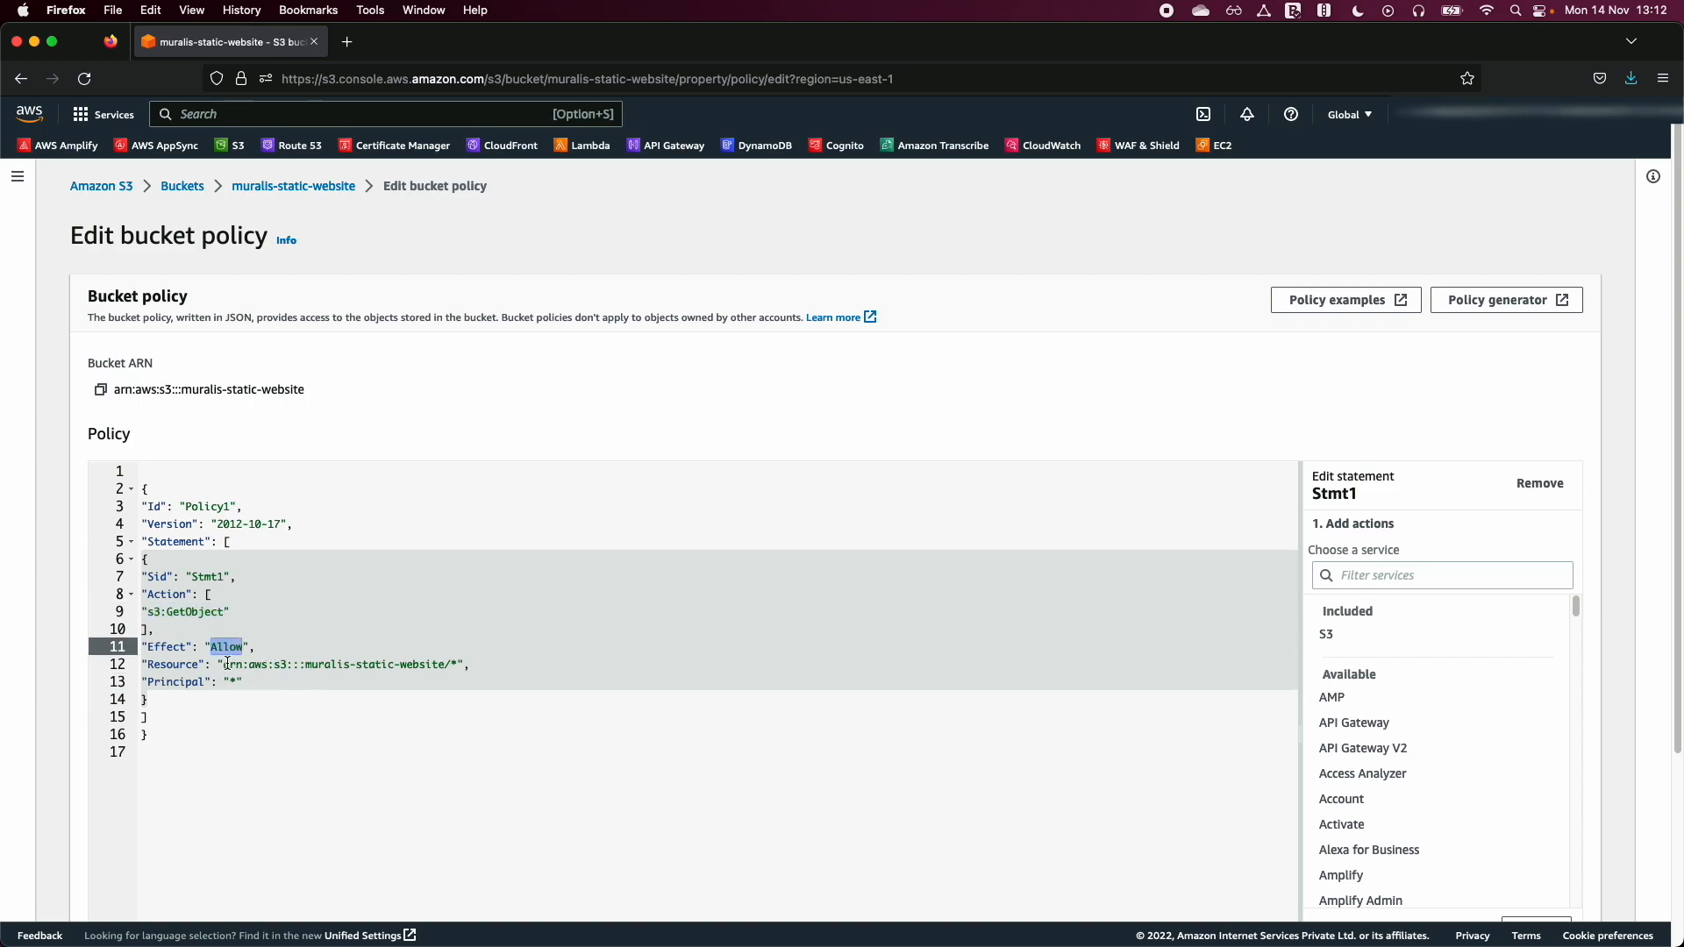
pyautogui.moveTo(224, 664); pyautogui.dragTo(447, 665)
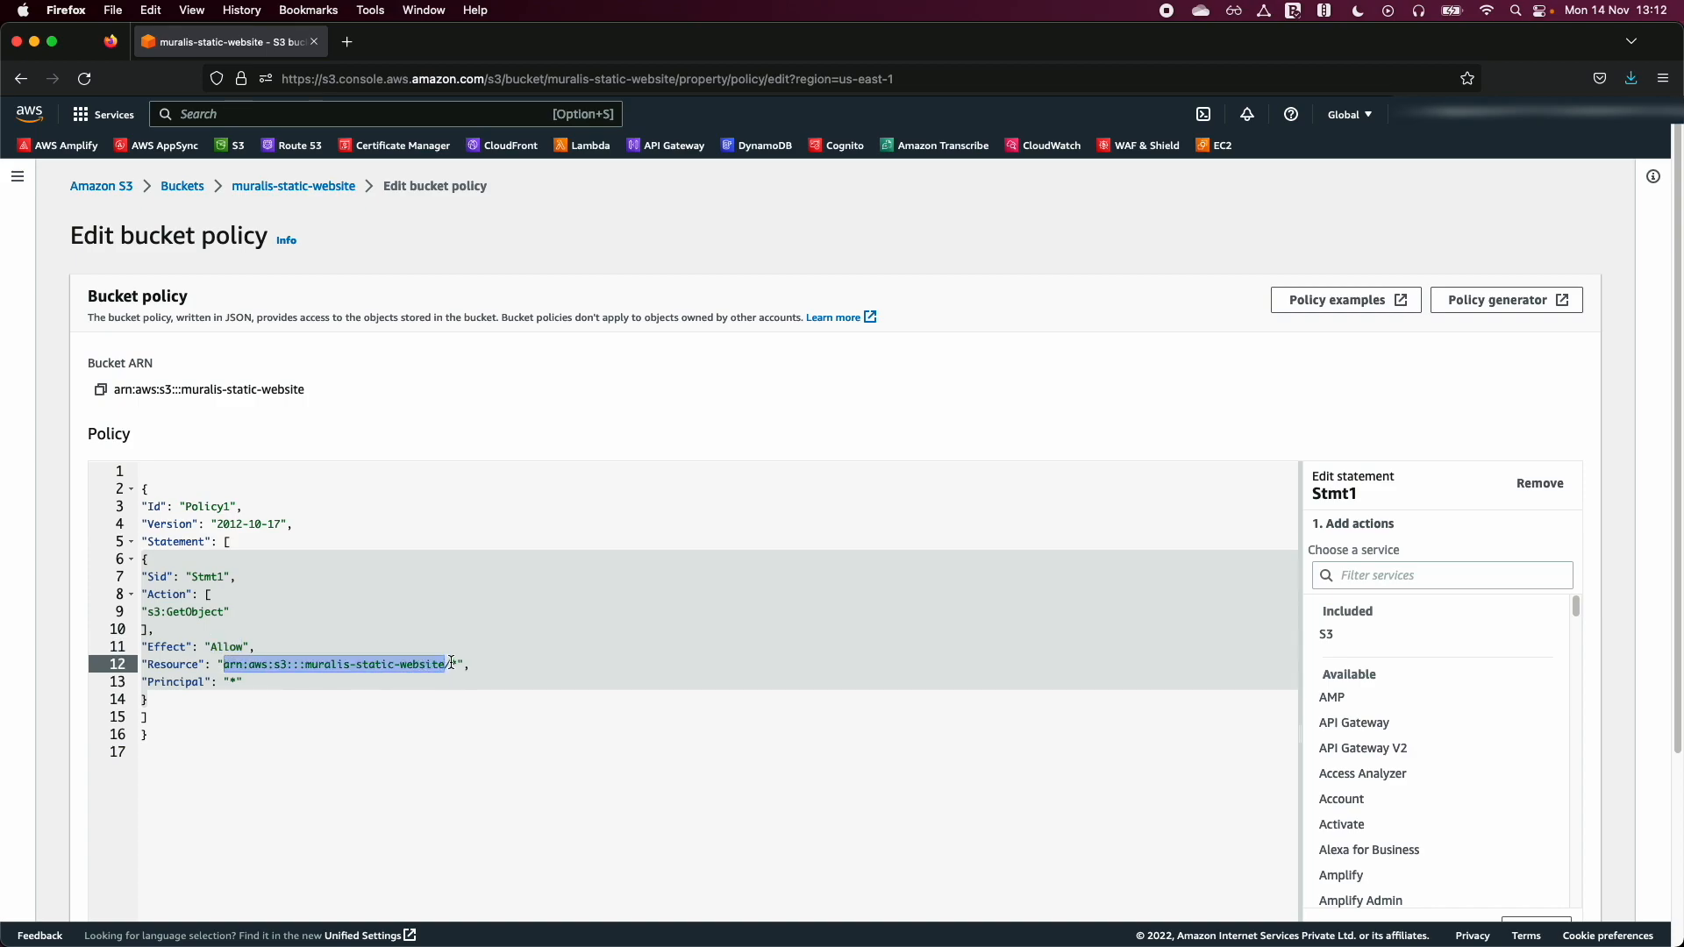
pyautogui.click(451, 666)
pyautogui.hotkey('shift', 'Right')
pyautogui.click(576, 765)
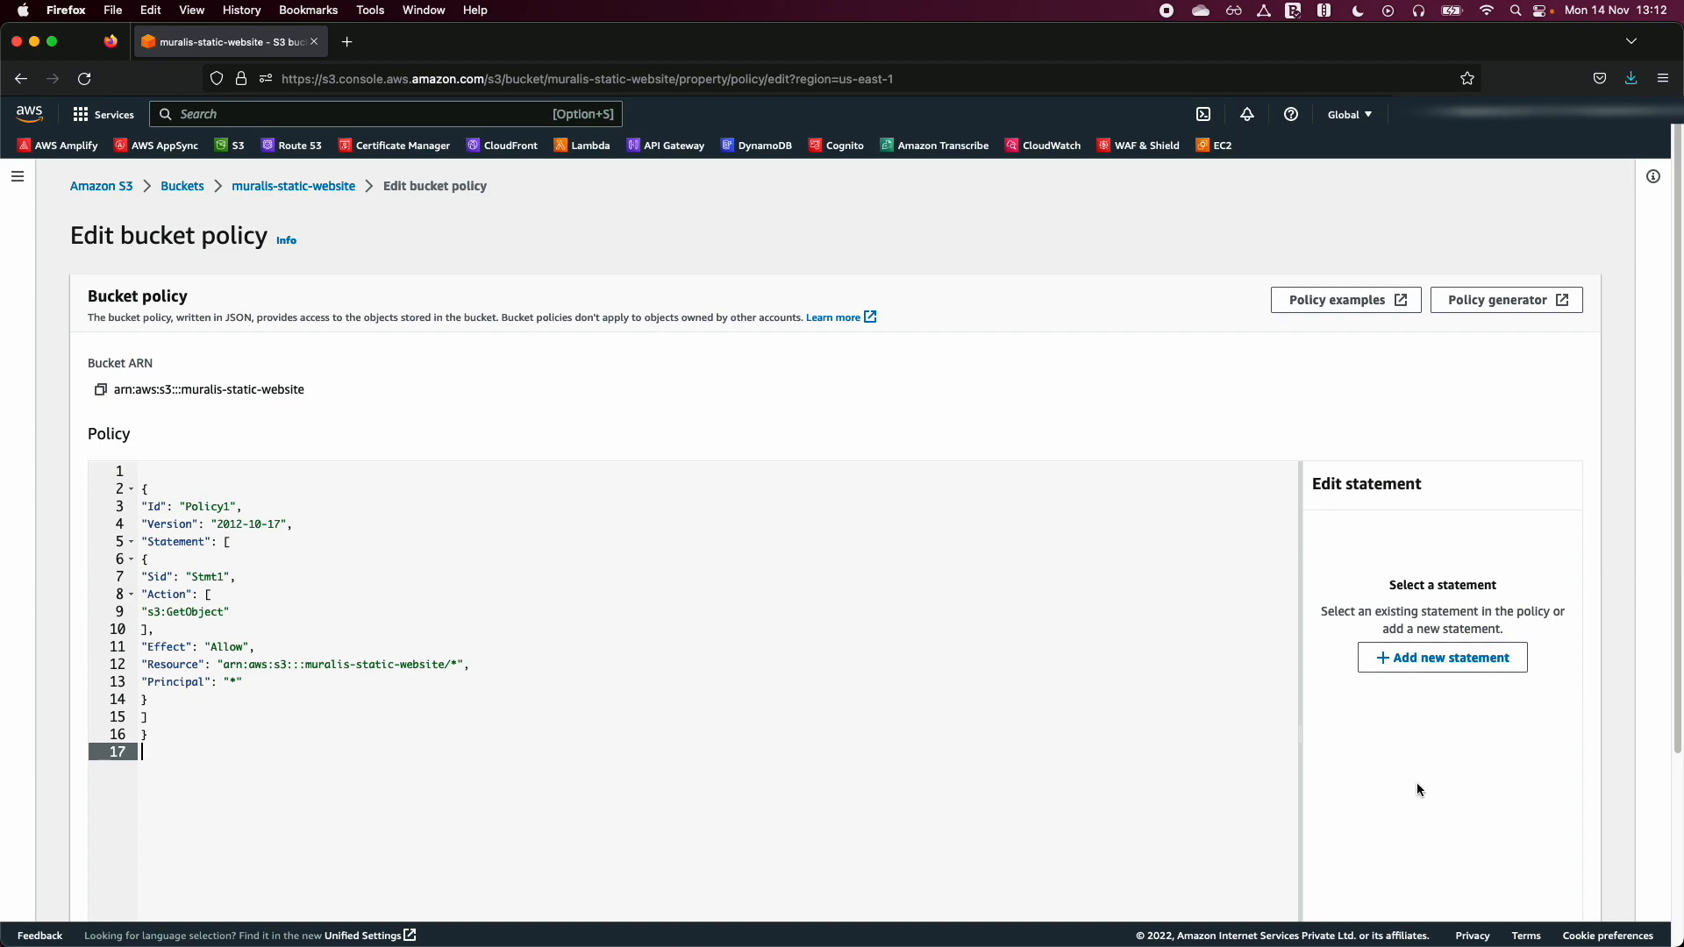
# - Save the bucket policy changes and check the saved policy in the bucket's permissions
pyautogui.scroll(-3, 1426, 714)
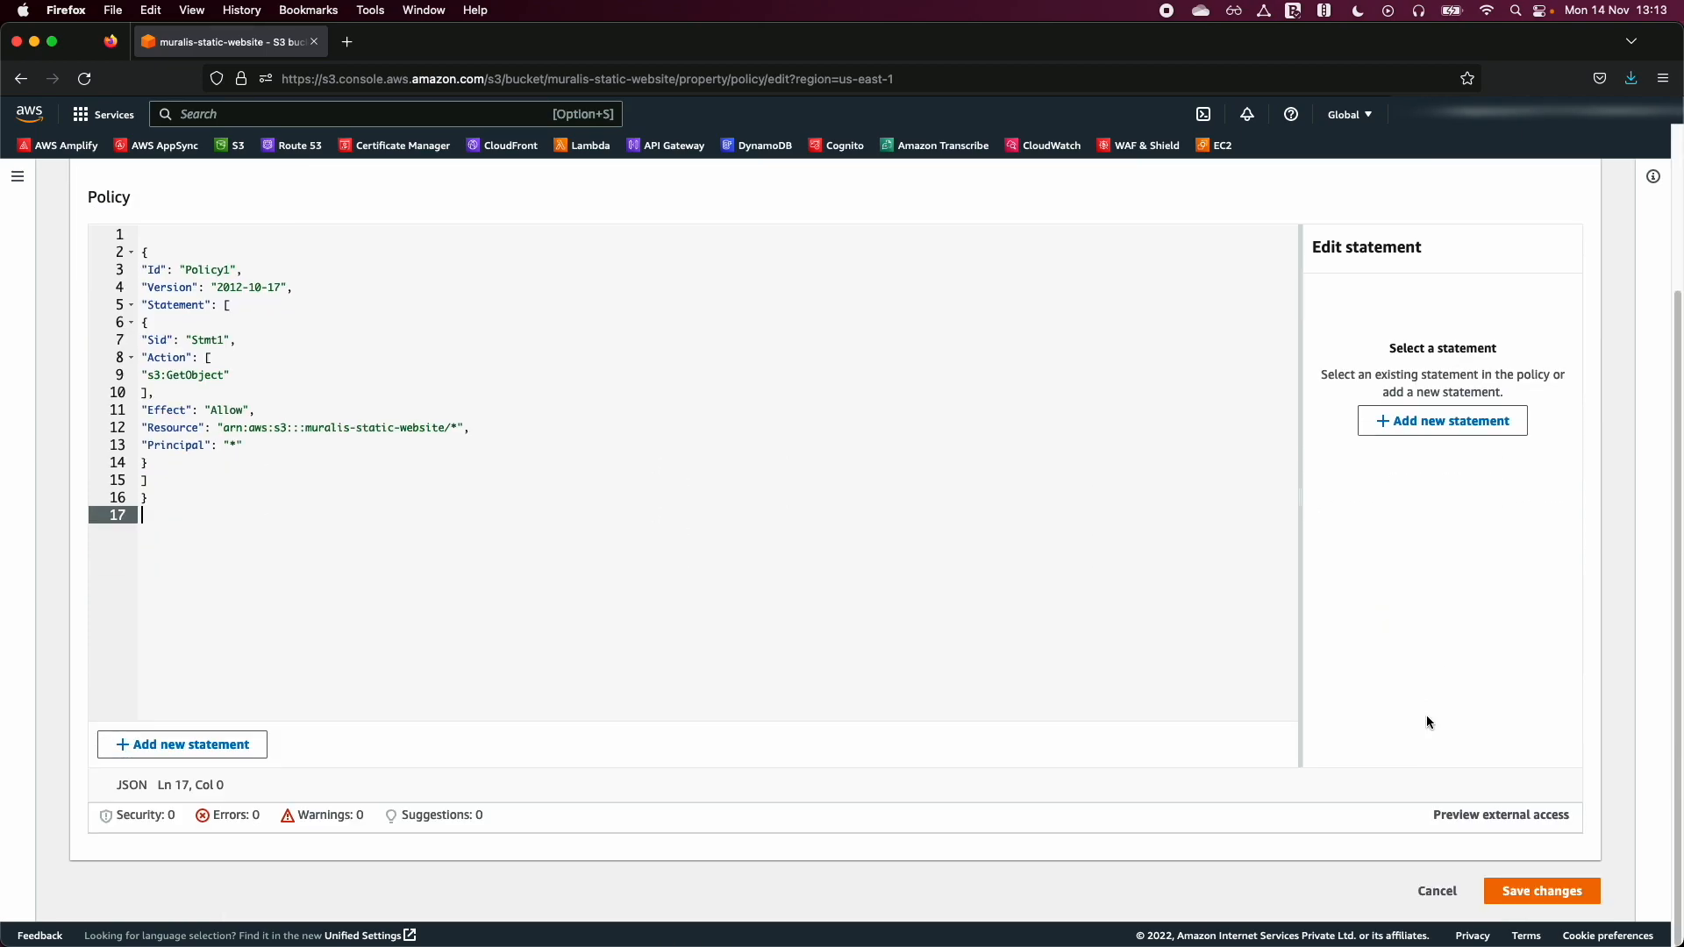
pyautogui.click(1542, 892)
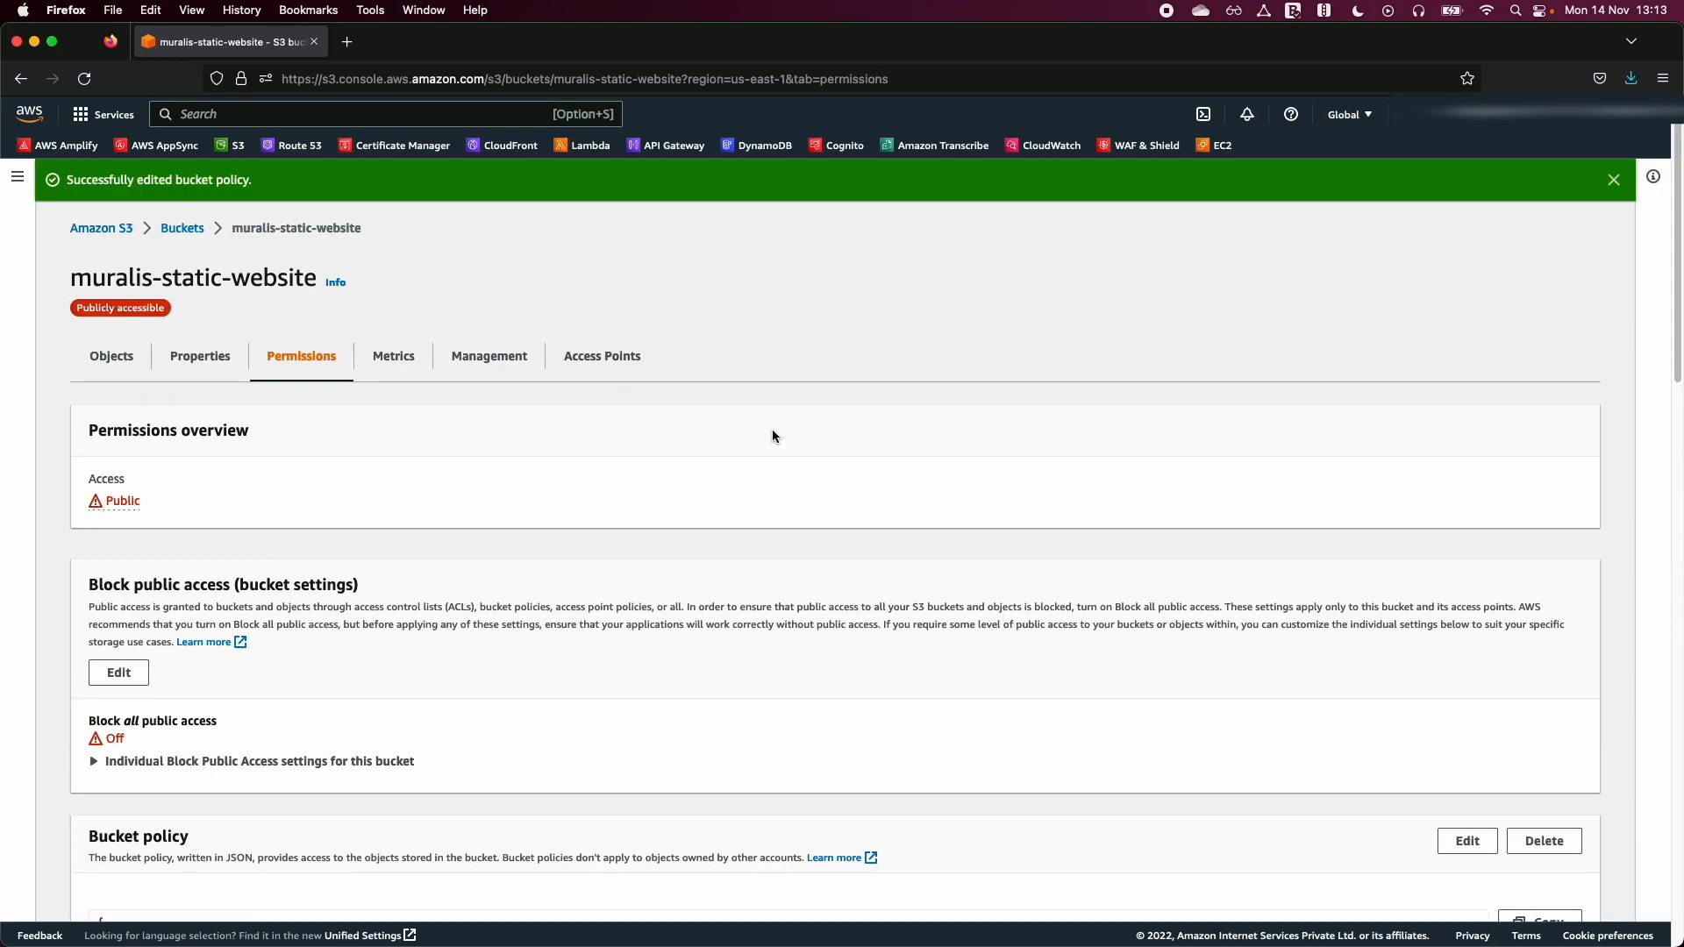
pyautogui.scroll(-6, 618, 614)
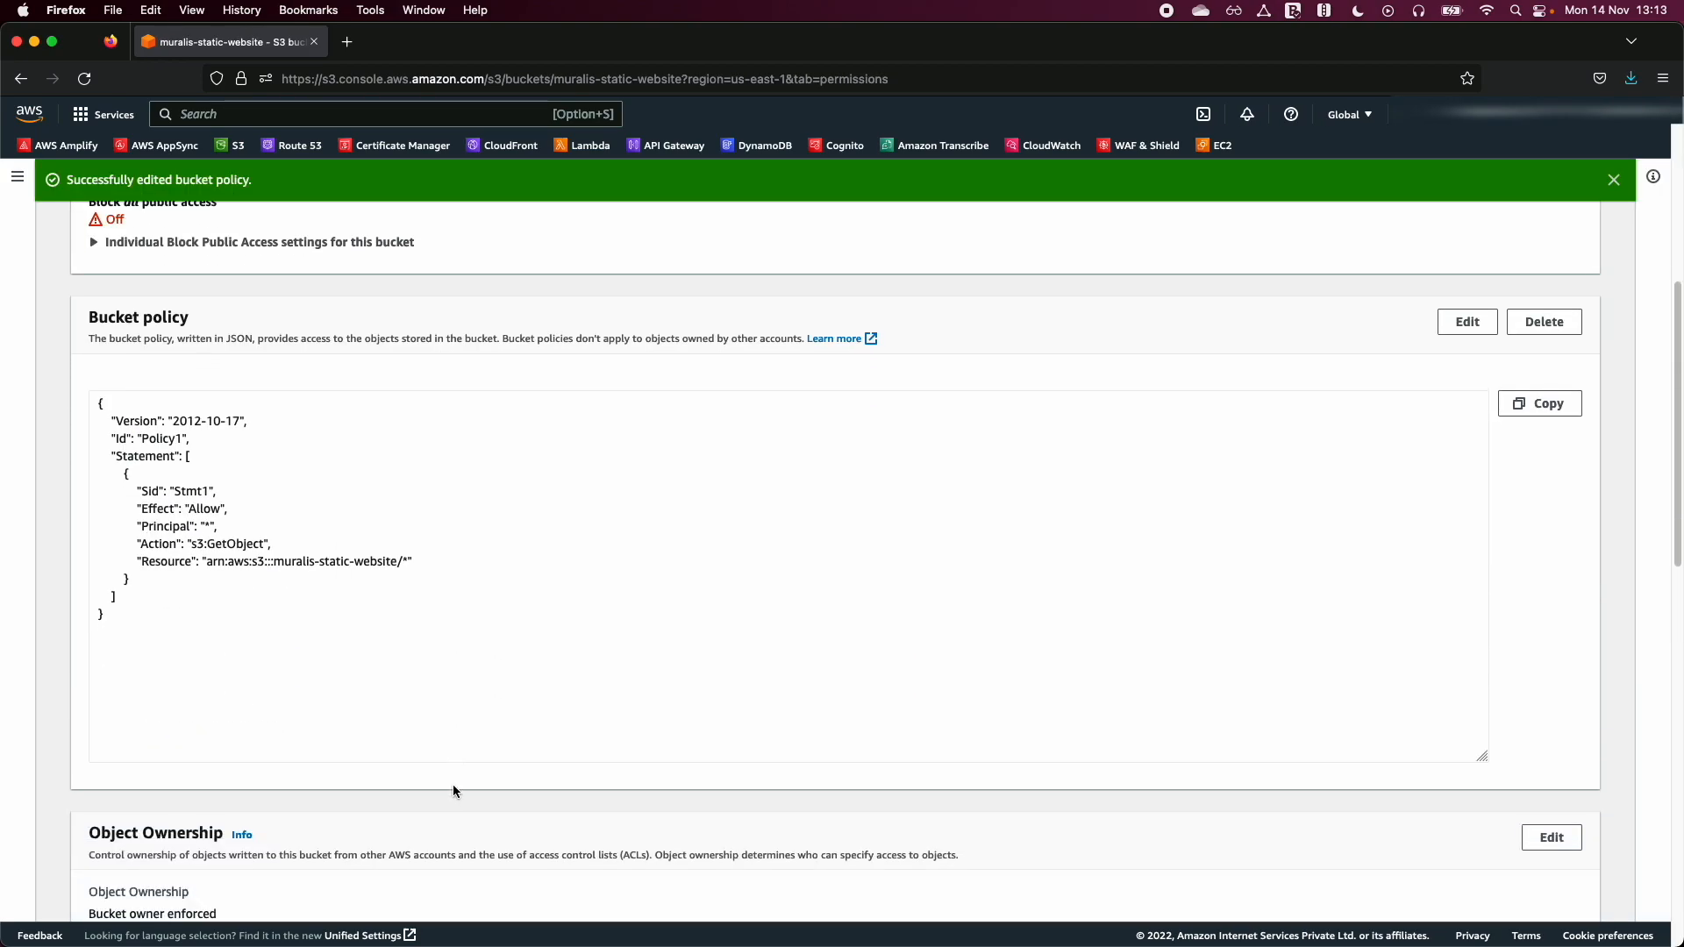
pyautogui.scroll(6, 451, 787)
# - Copy the object URL of index.html from the bucket's object list and open it in a new browser tab
pyautogui.click(114, 356)
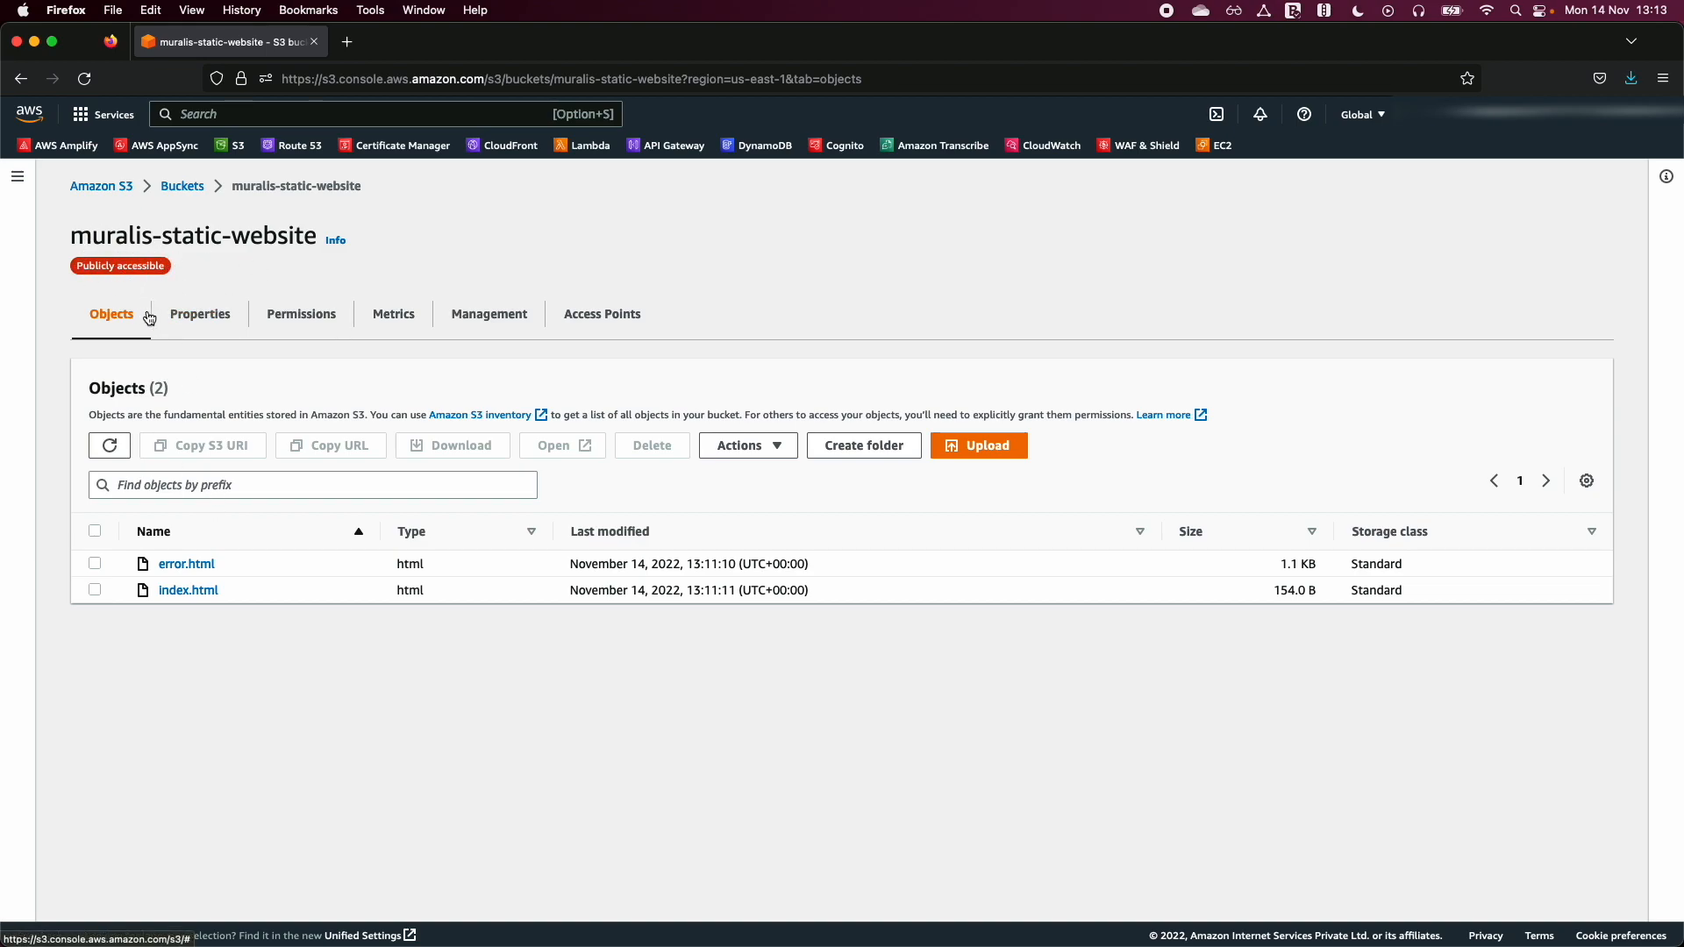
pyautogui.click(95, 590)
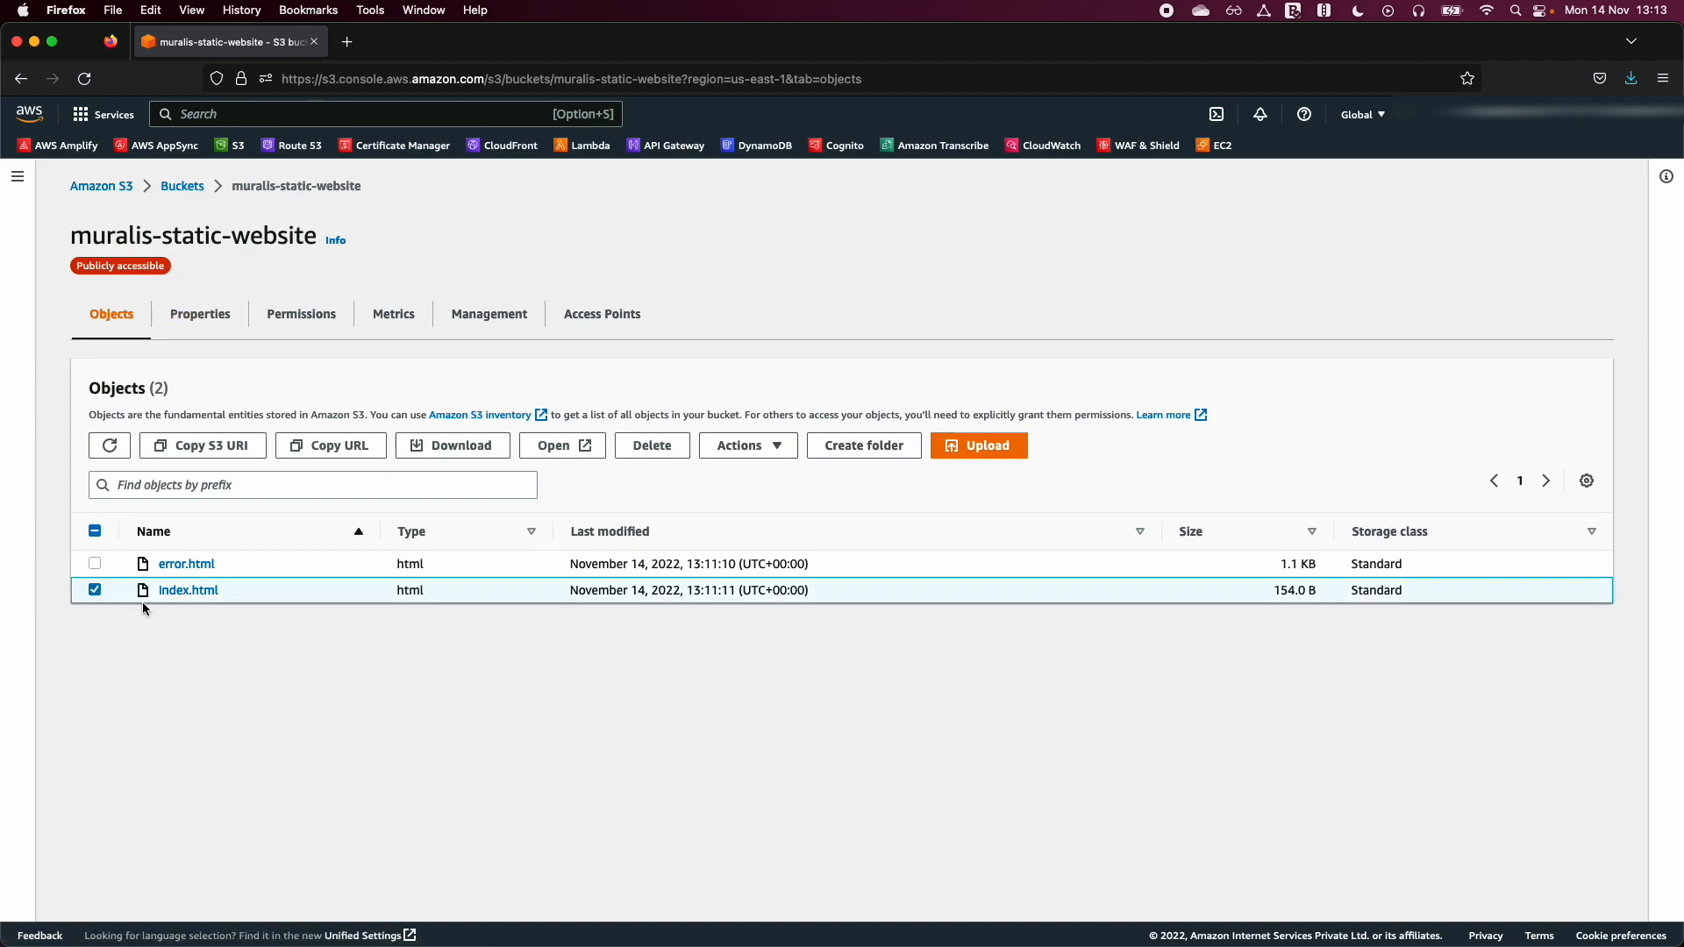
pyautogui.click(345, 447)
pyautogui.click(347, 41)
pyautogui.press('super+v')
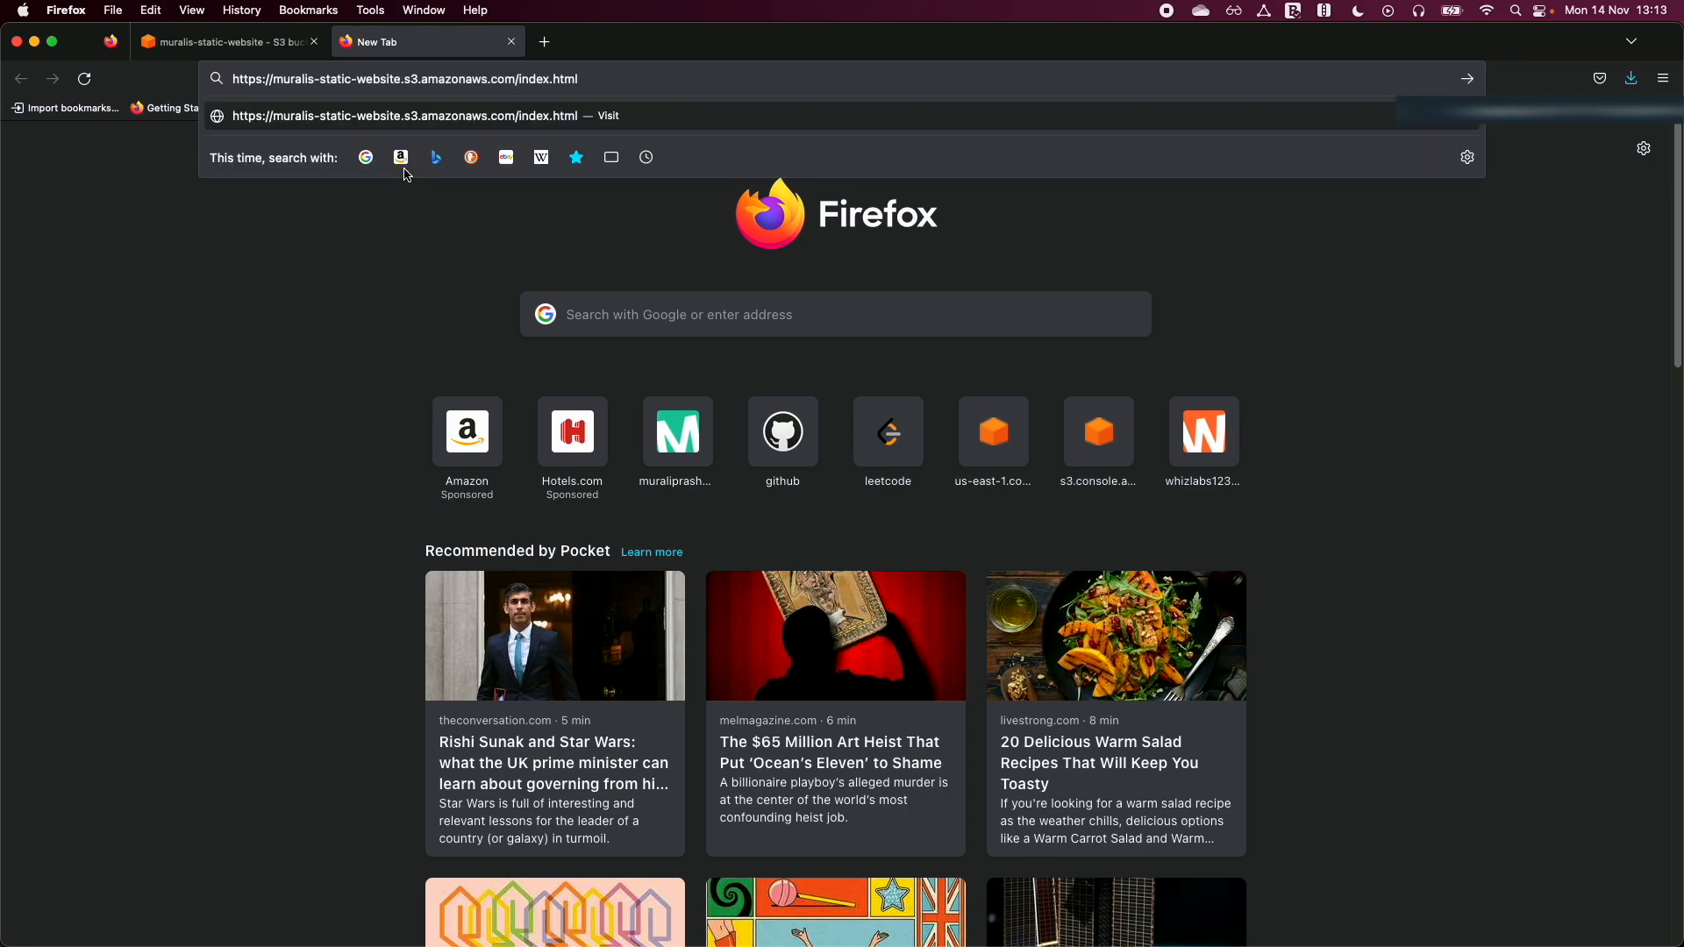
pyautogui.press('Return')
# - Examine the heading and paragraph text of the opened index.html page
pyautogui.press('super+a')
pyautogui.click(321, 197)
pyautogui.moveTo(35, 130)
pyautogui.mouseDown()
pyautogui.moveTo(310, 156)
pyautogui.moveTo(126, 175)
pyautogui.moveTo(11, 122)
pyautogui.mouseUp()
pyautogui.click(307, 151)
pyautogui.click(11, 123)
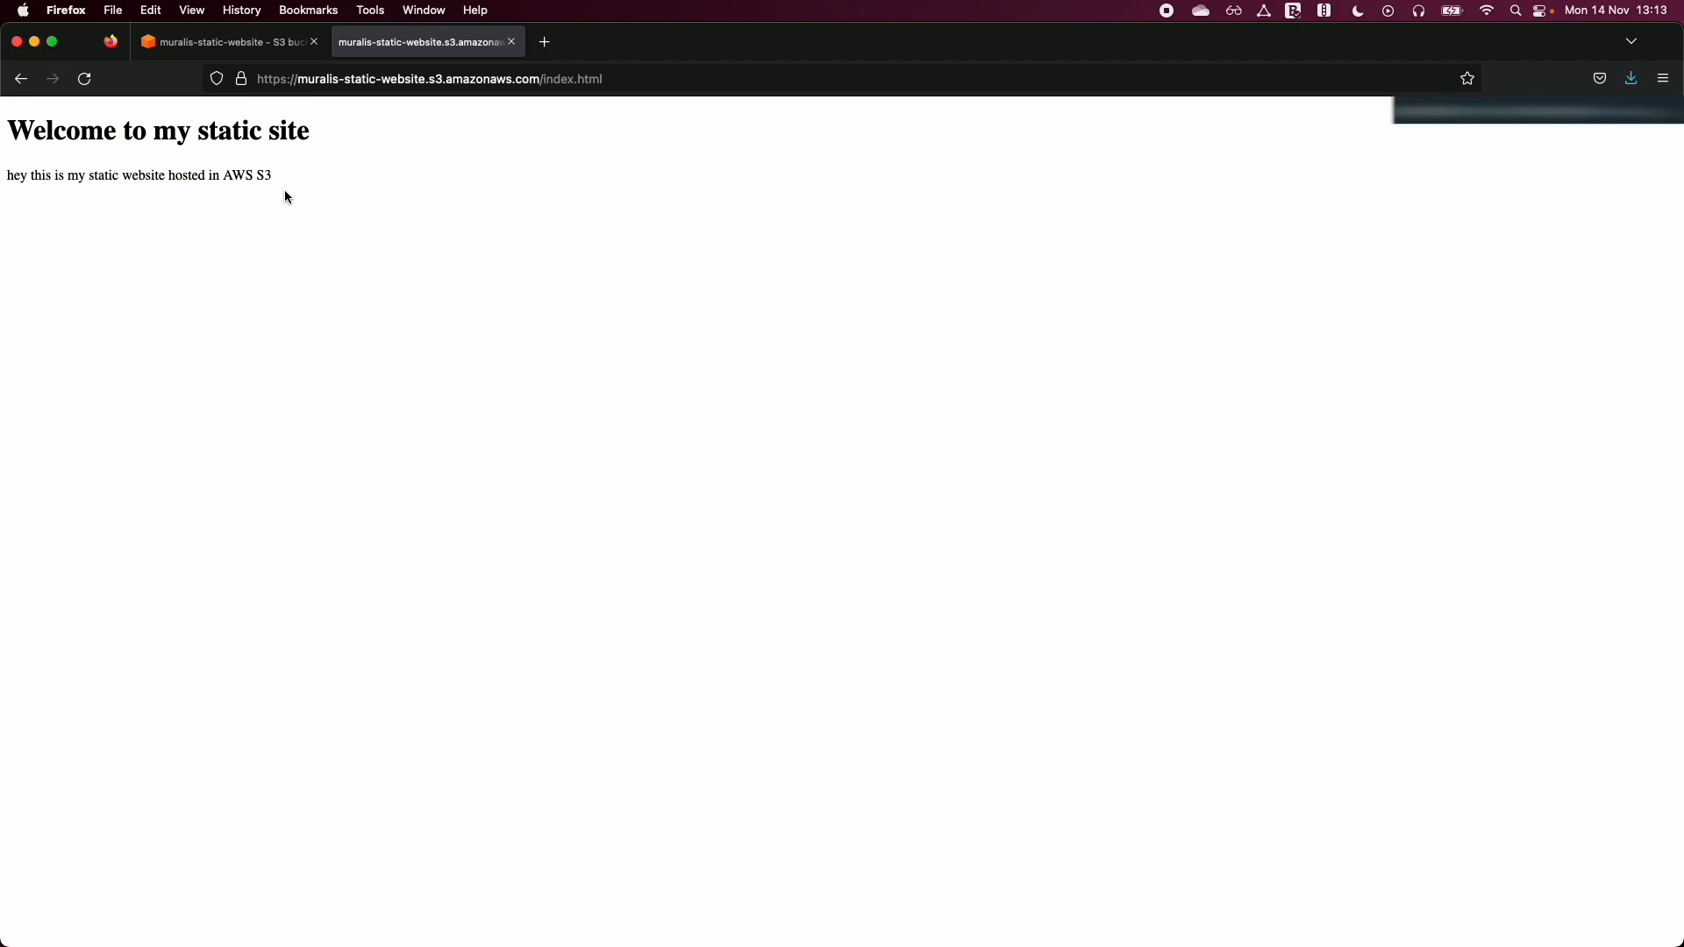
# - Return to the S3 console to look through the bucket's properties, and switch back to the website page
pyautogui.click(282, 52)
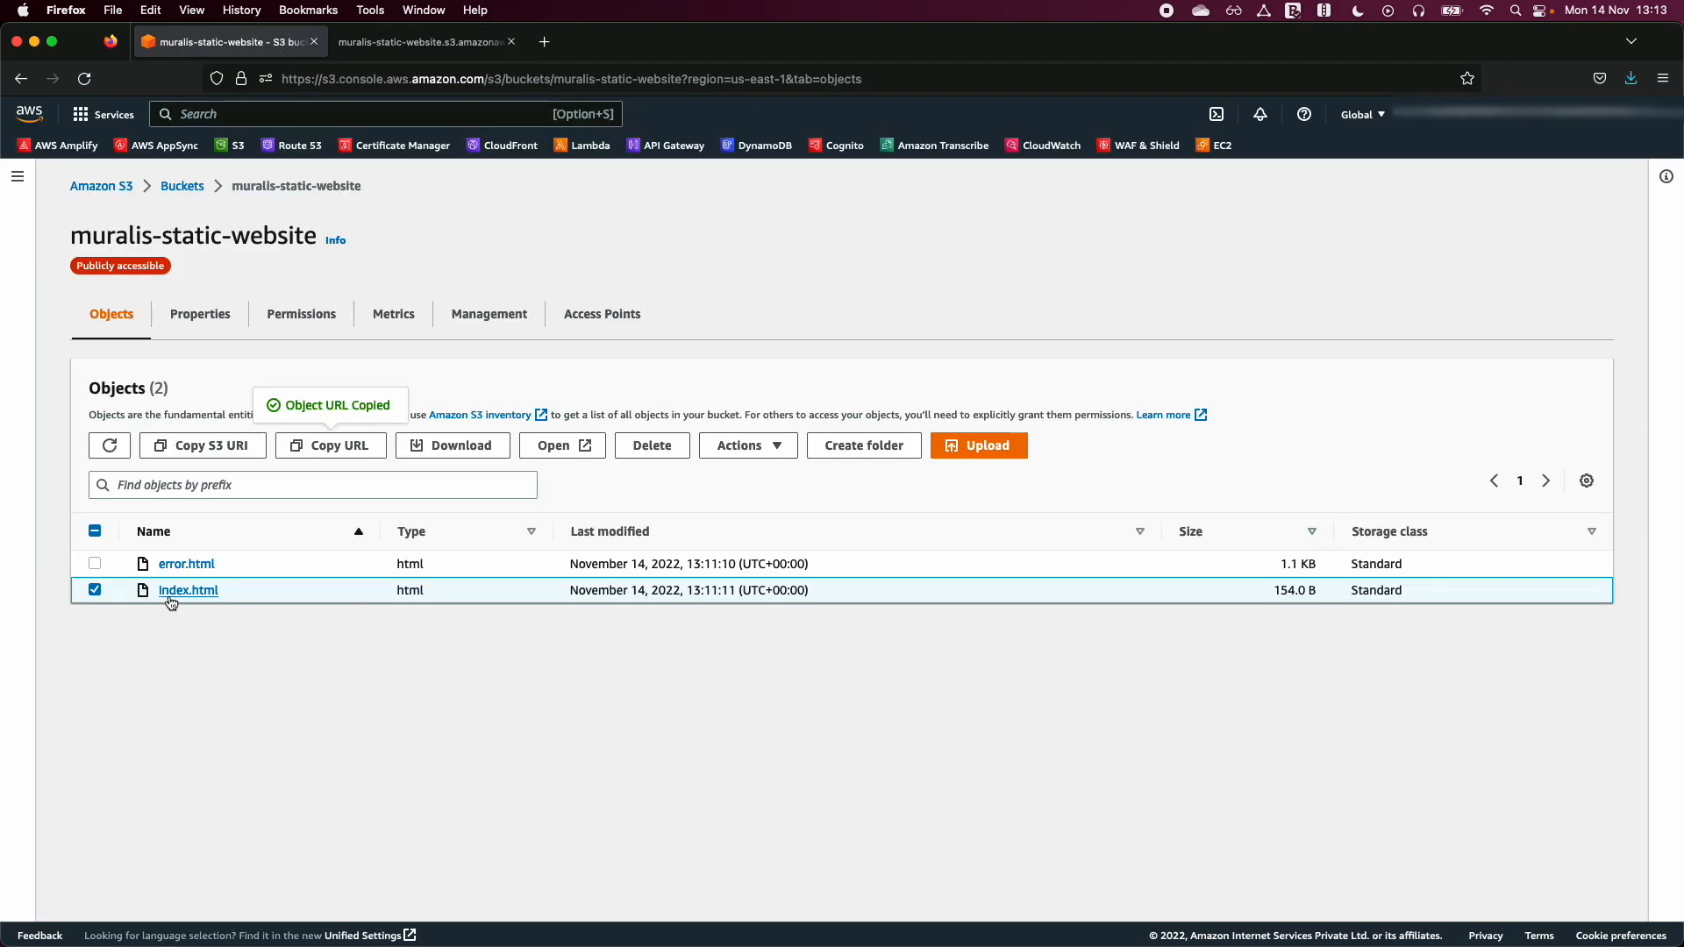
pyautogui.click(200, 314)
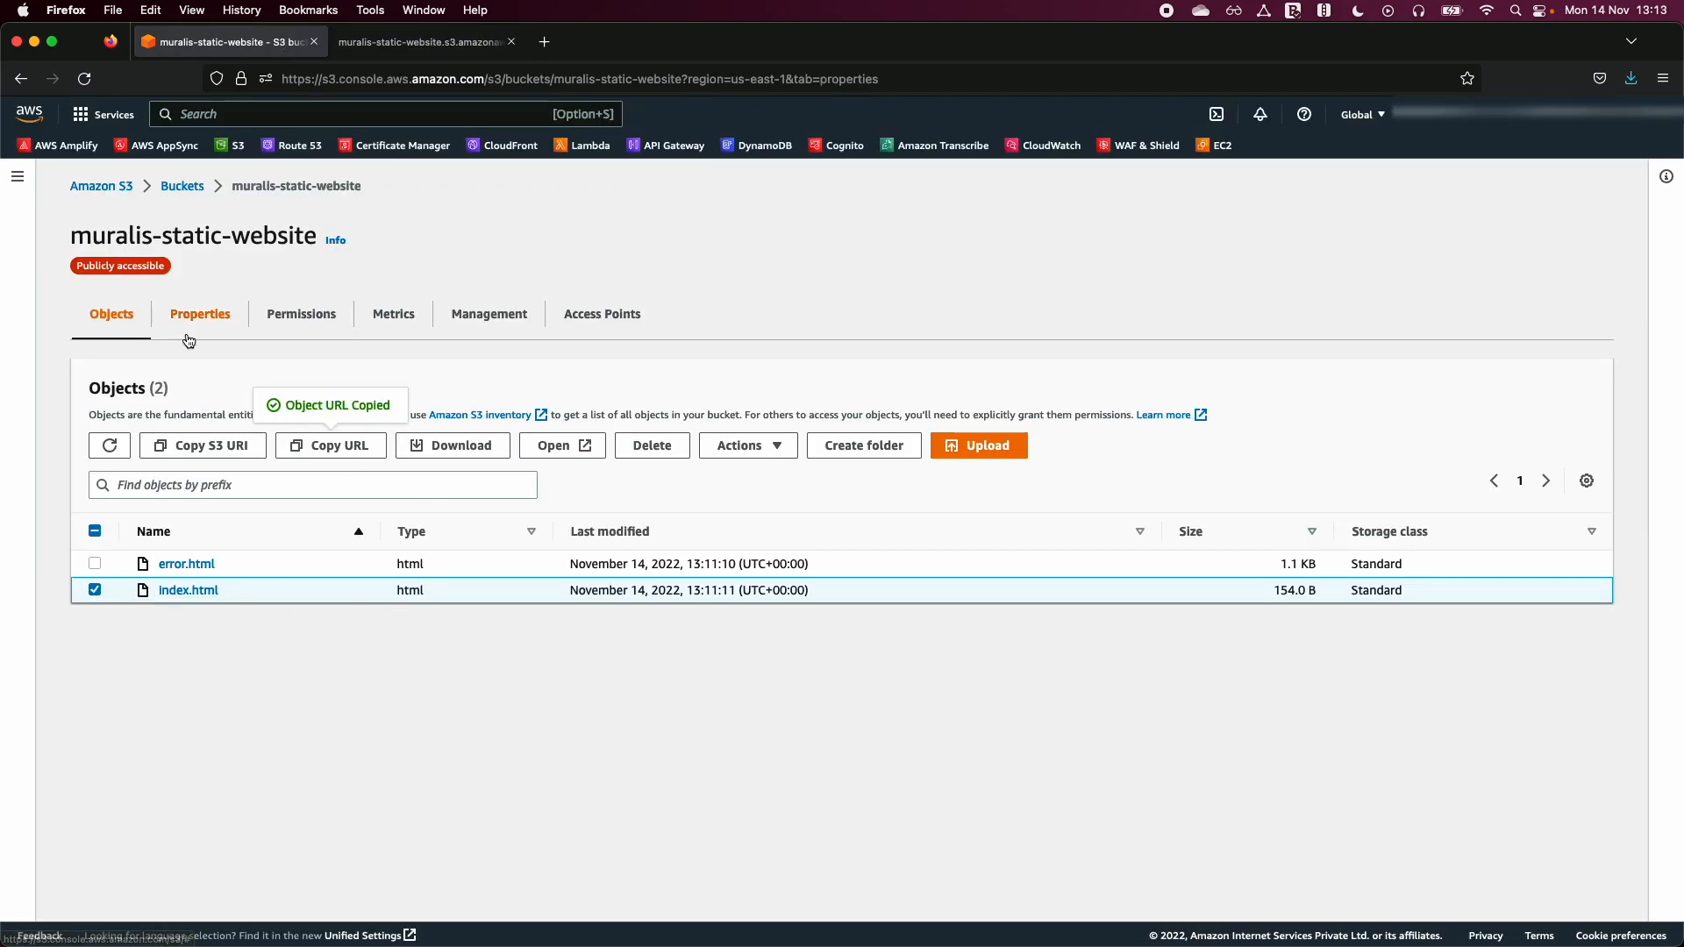
pyautogui.scroll(-6, 469, 682)
pyautogui.scroll(6, 442, 629)
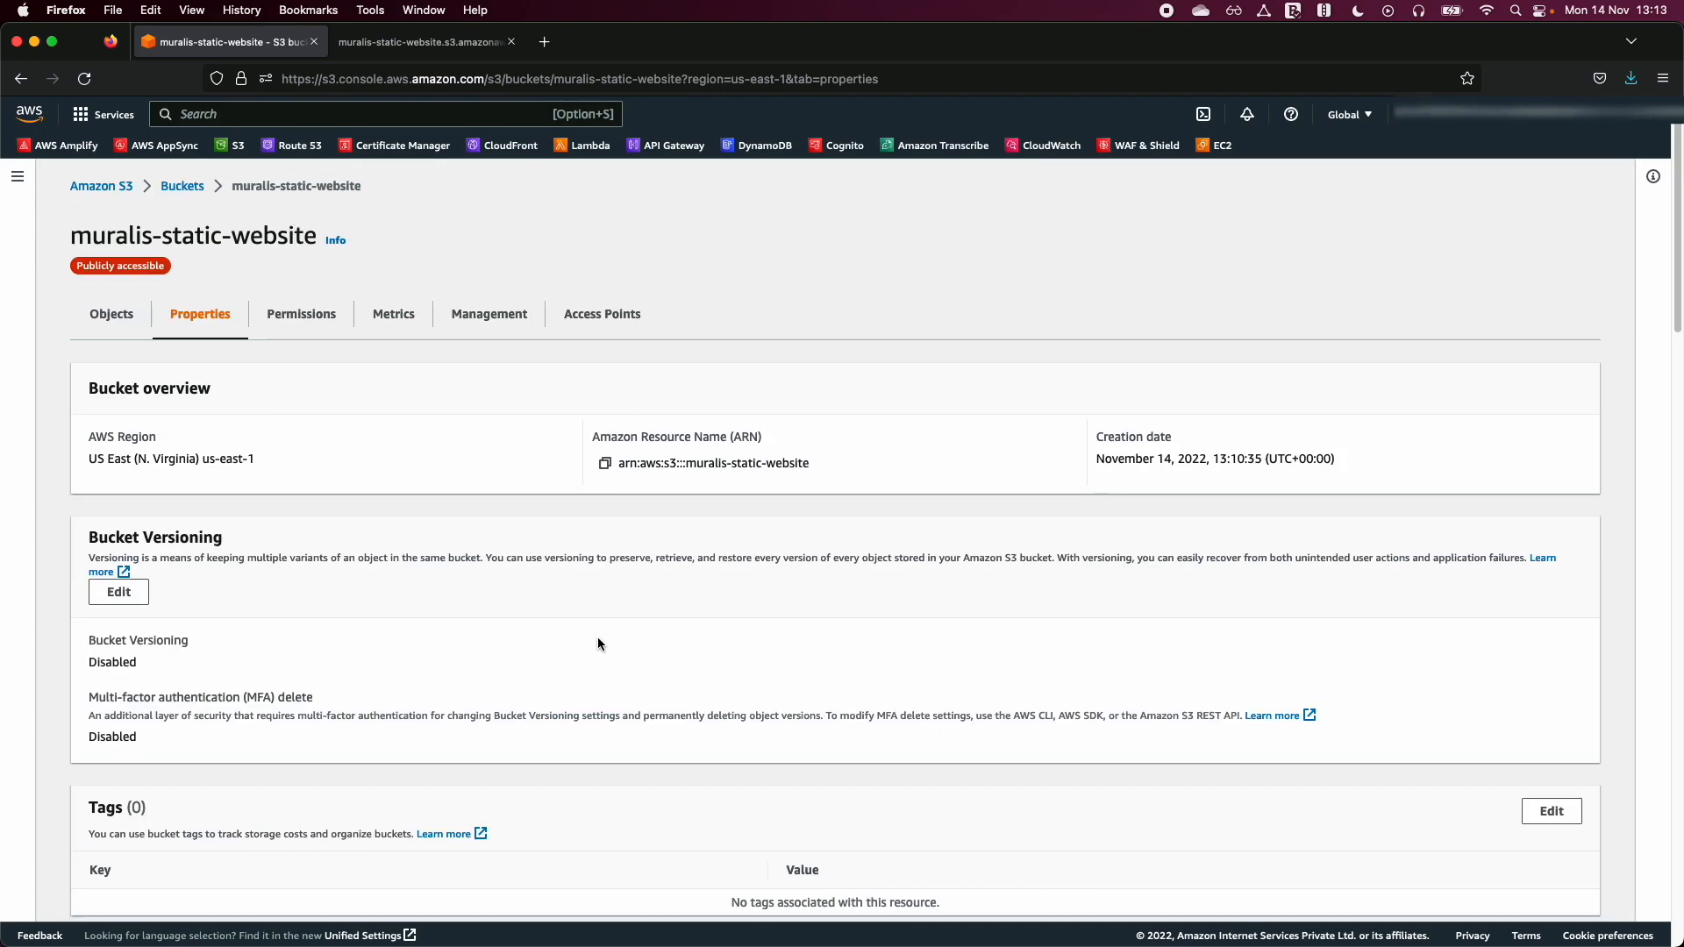
pyautogui.click(461, 42)
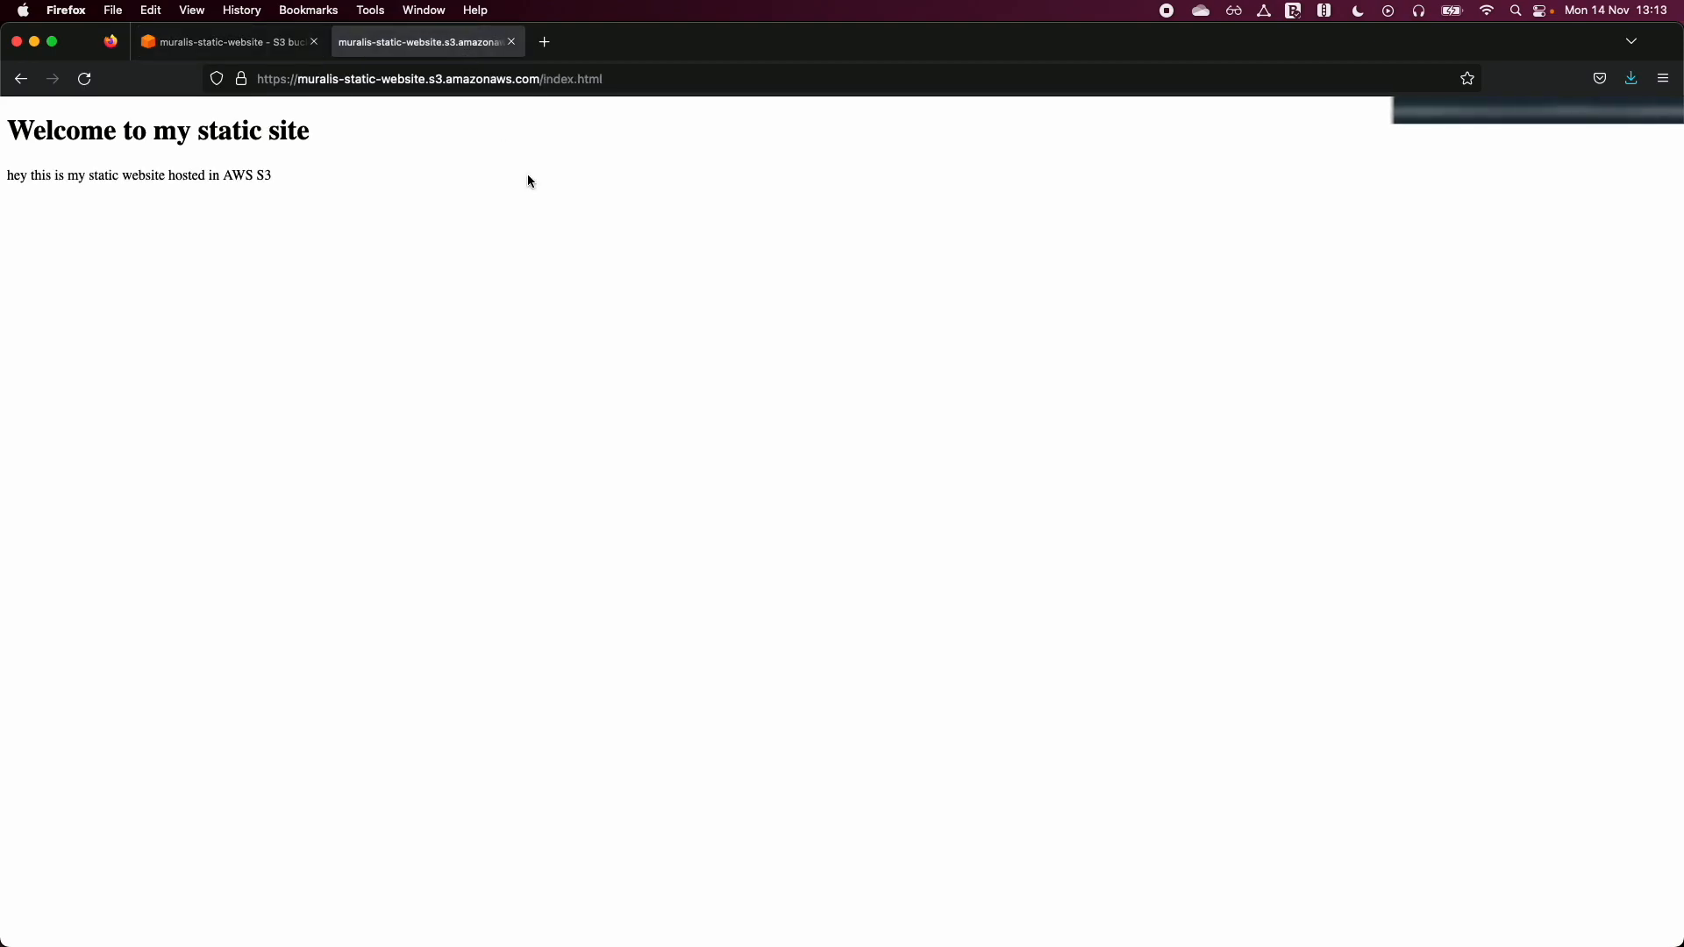